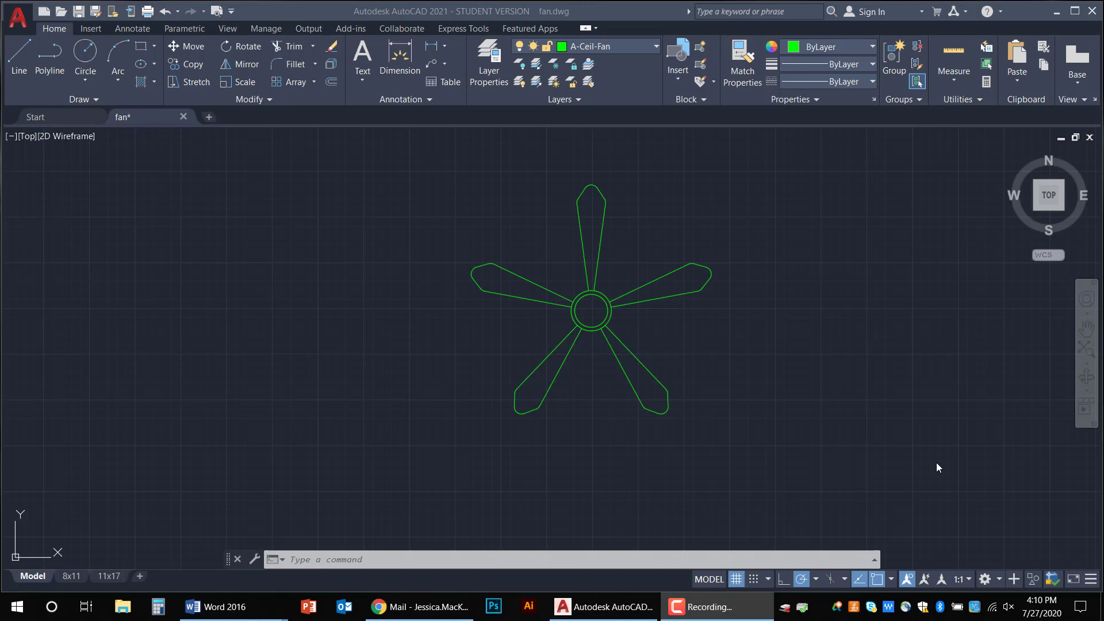
Switch to the 8x11 layout and bring its whole sheet into view to examine the title block and viewport
mouse_move(79, 578)
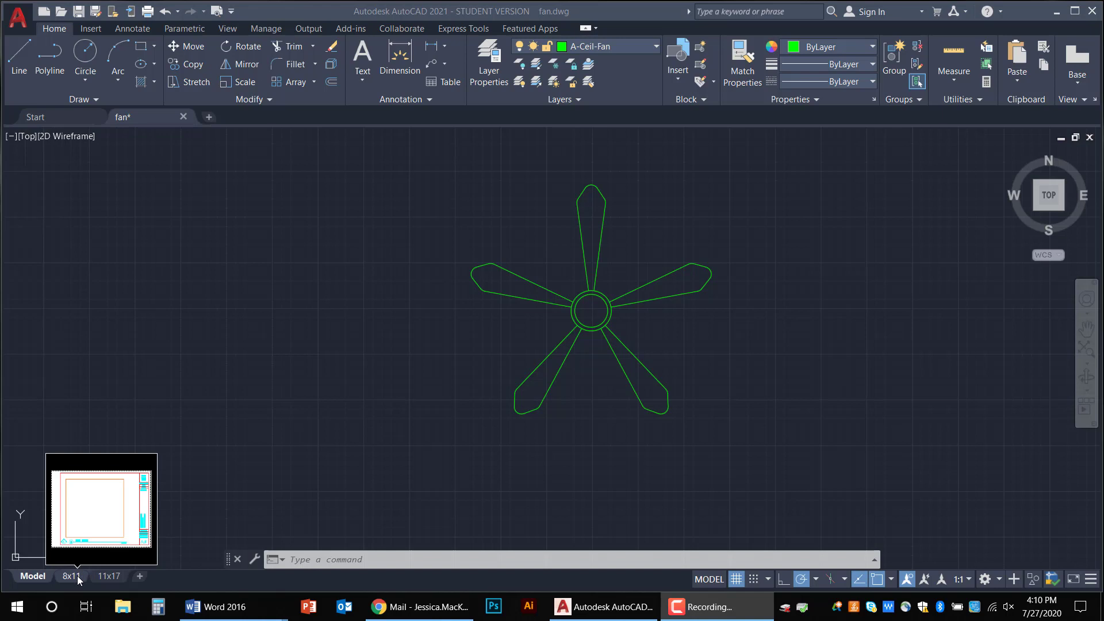
left_click(79, 579)
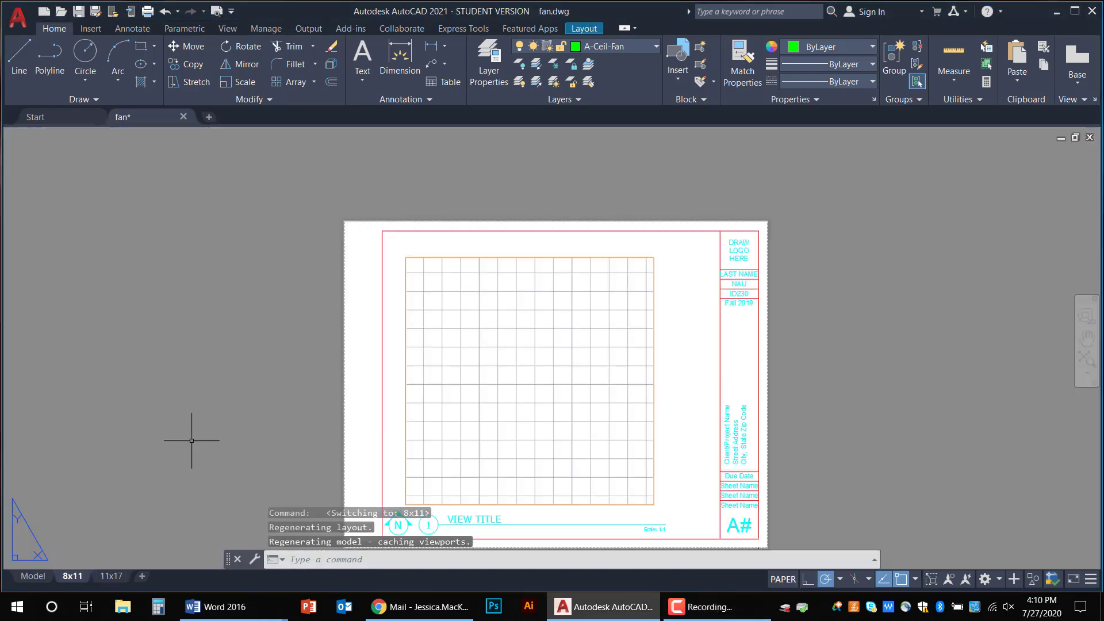
middle_click_drag(191, 440, 195, 365)
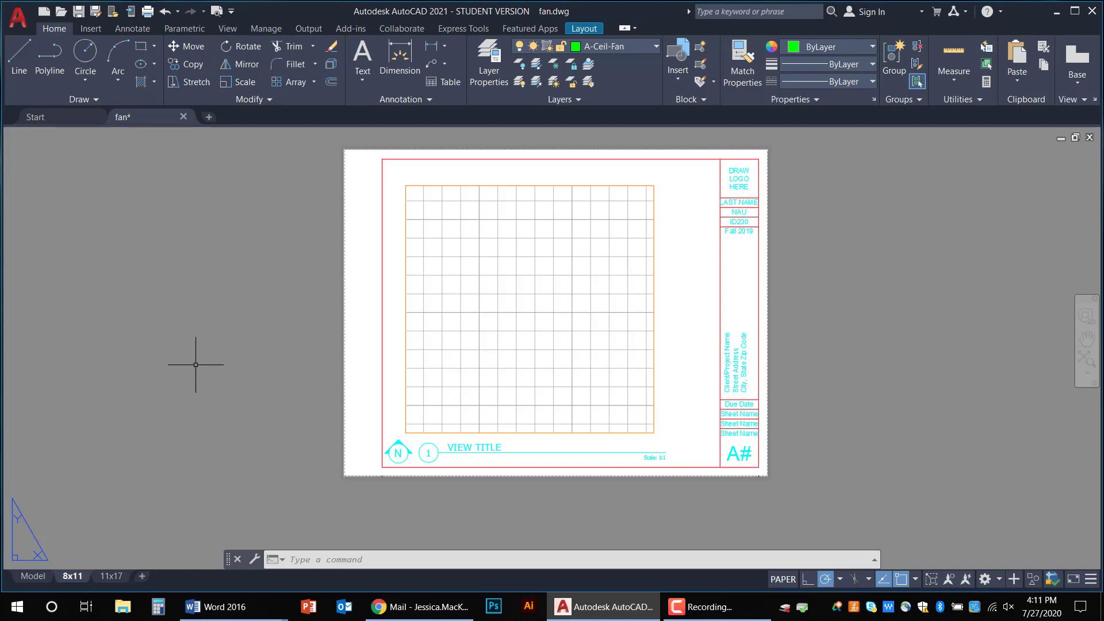
left_click_drag(678, 310, 925, 299)
mouse_move(844, 236)
left_mouse_down()
mouse_move(874, 246)
mouse_move(857, 385)
left_mouse_up()
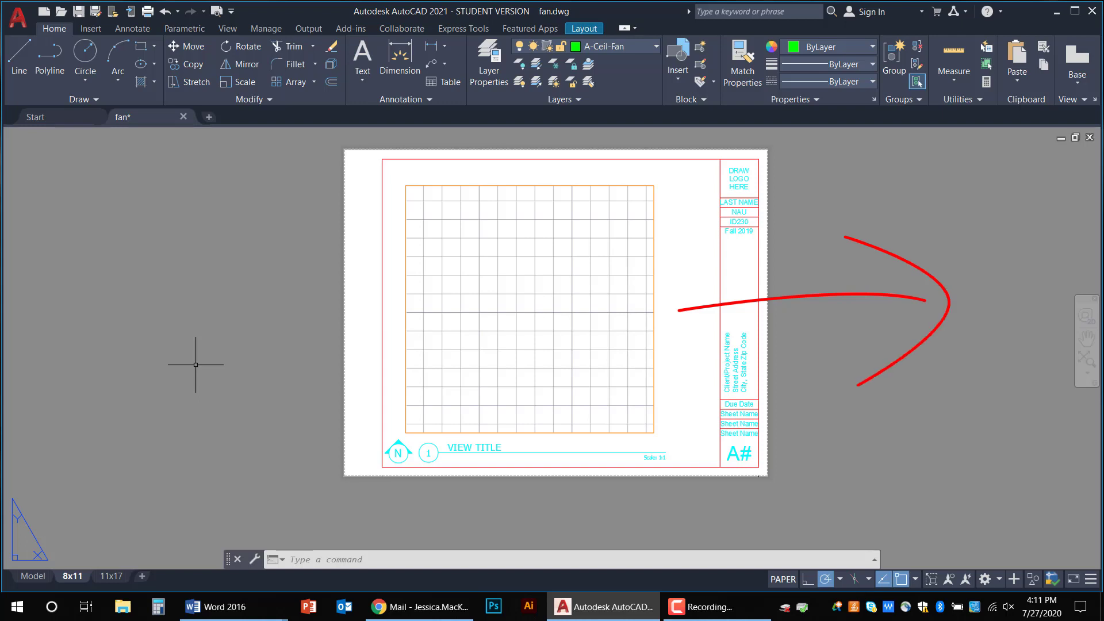
left_click_drag(949, 311, 702, 320)
mouse_move(709, 353)
left_mouse_down()
mouse_move(750, 247)
mouse_move(769, 236)
left_mouse_up()
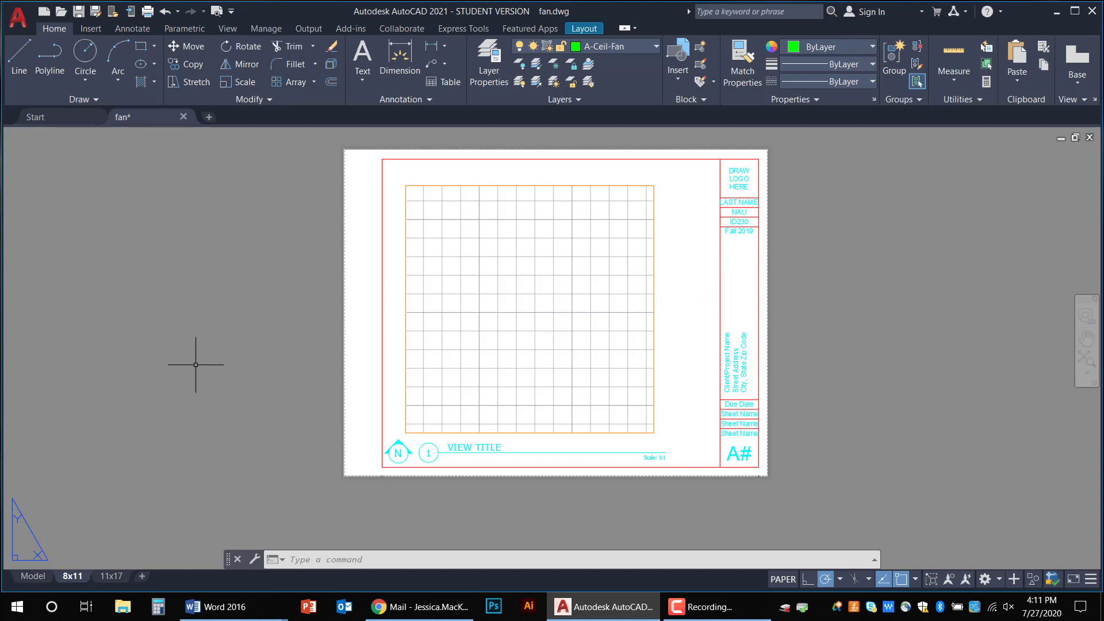
left_click_drag(69, 335, 316, 325)
mouse_move(235, 261)
left_mouse_down()
mouse_move(311, 296)
mouse_move(249, 410)
left_mouse_up()
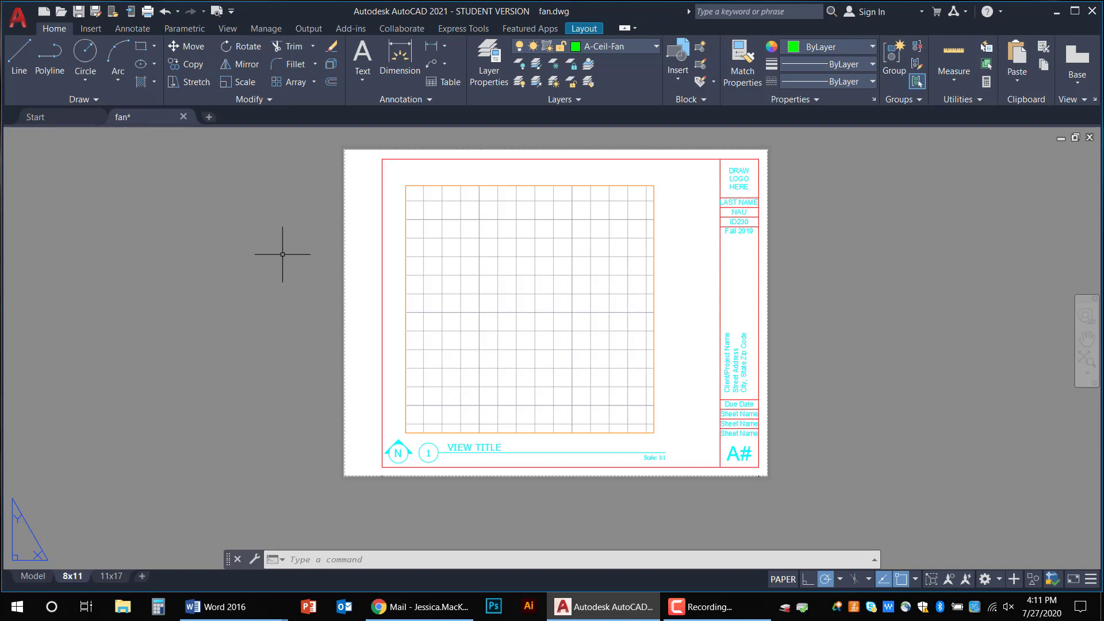
left_click_drag(1015, 315, 785, 408)
left_click_drag(883, 441, 820, 304)
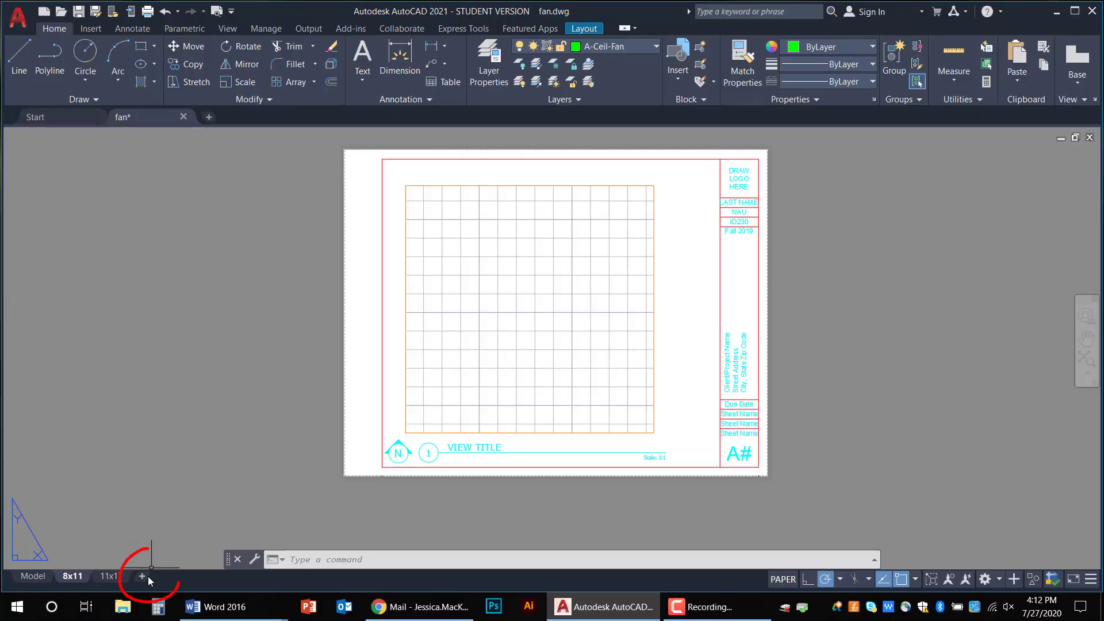
Look over the 11x17 and 8x11 layouts, and add and open a new layout in the drawing
left_click(111, 578)
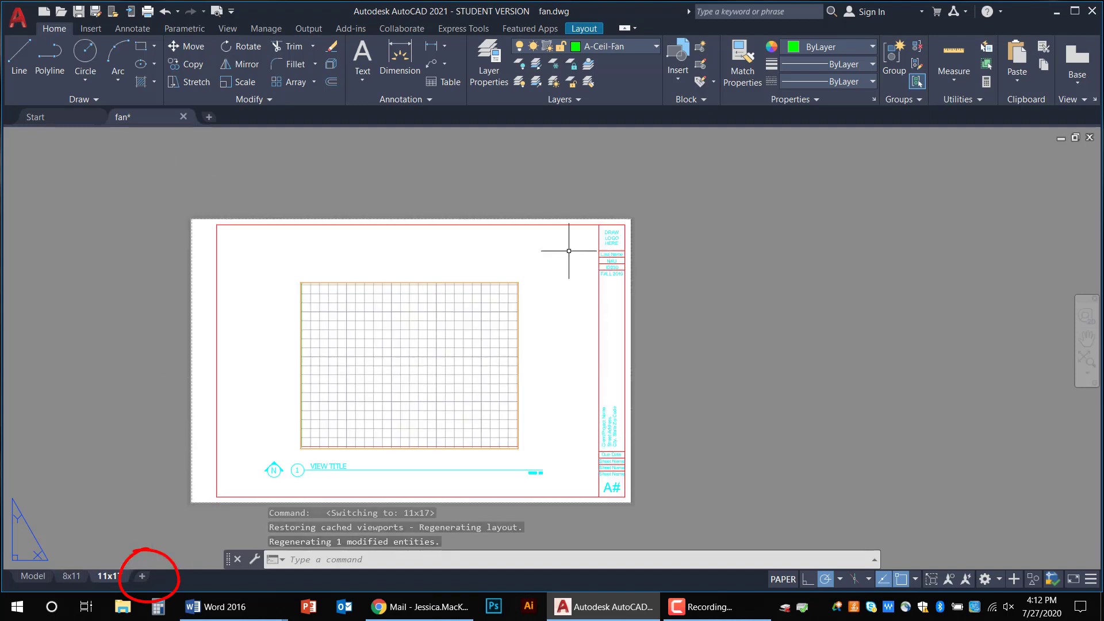
left_click(80, 578)
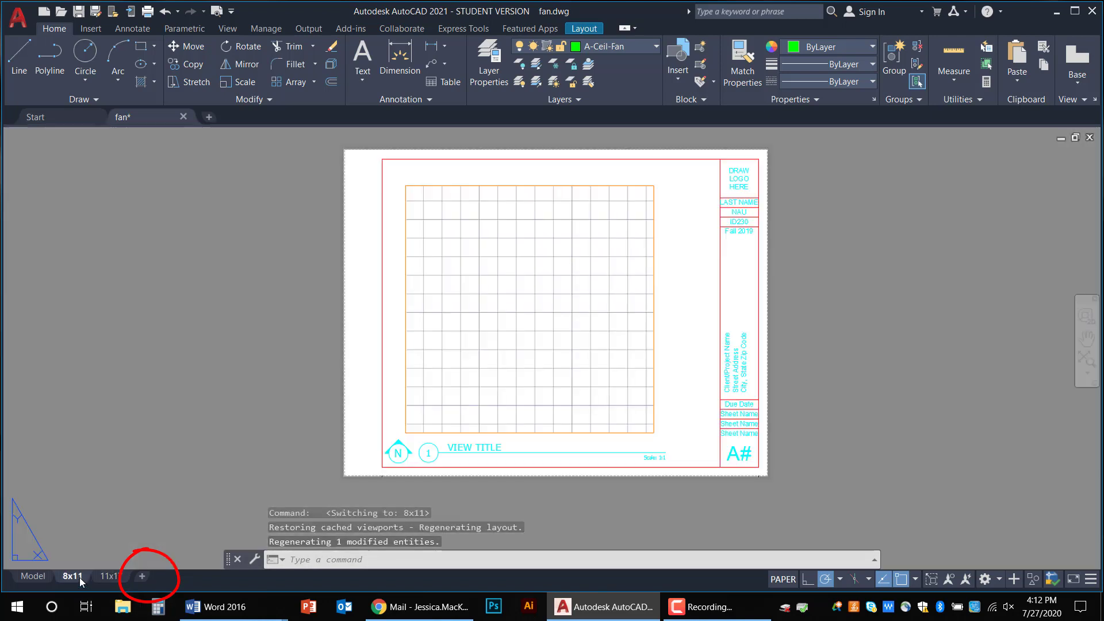
left_click(142, 576)
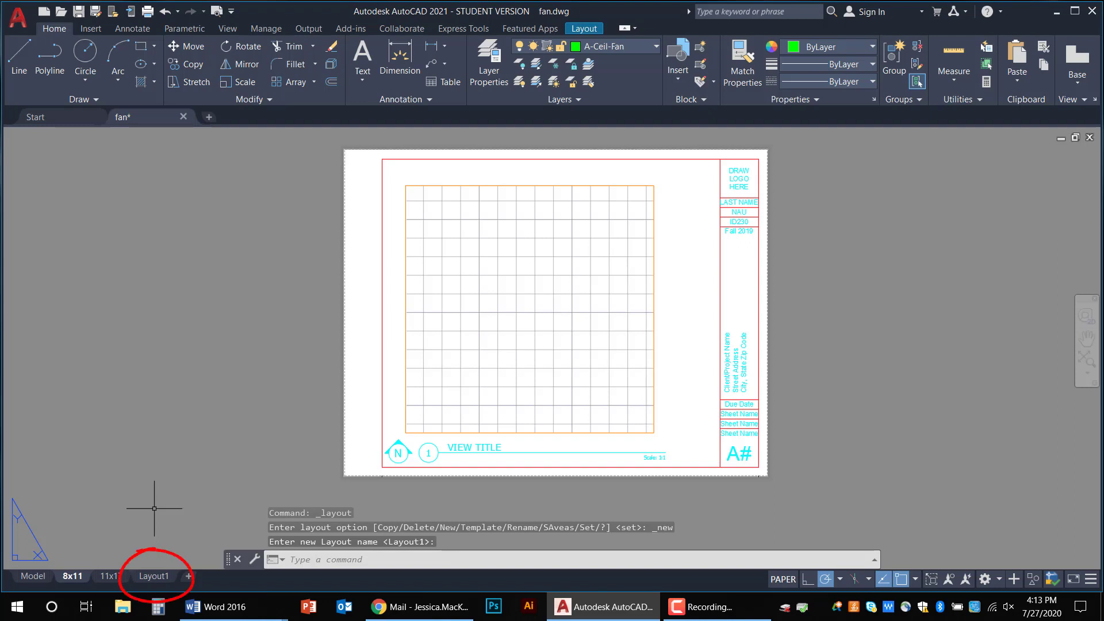
left_click(154, 578)
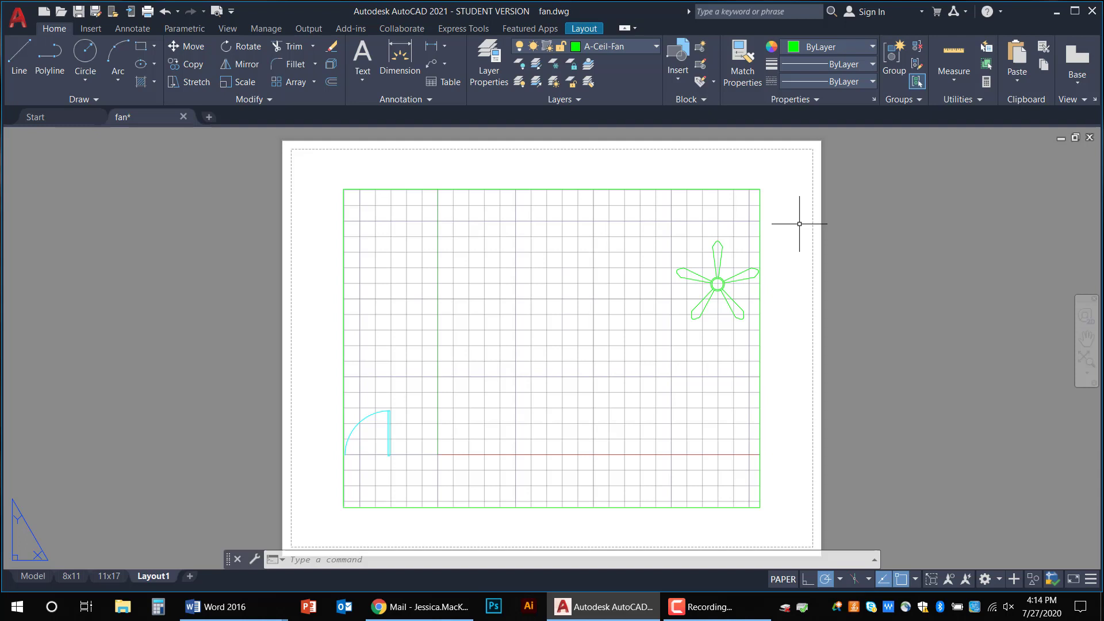
Modify the page setup of Layout1 to use the DWG To PDF.pc3 plotter
left_click(20, 16)
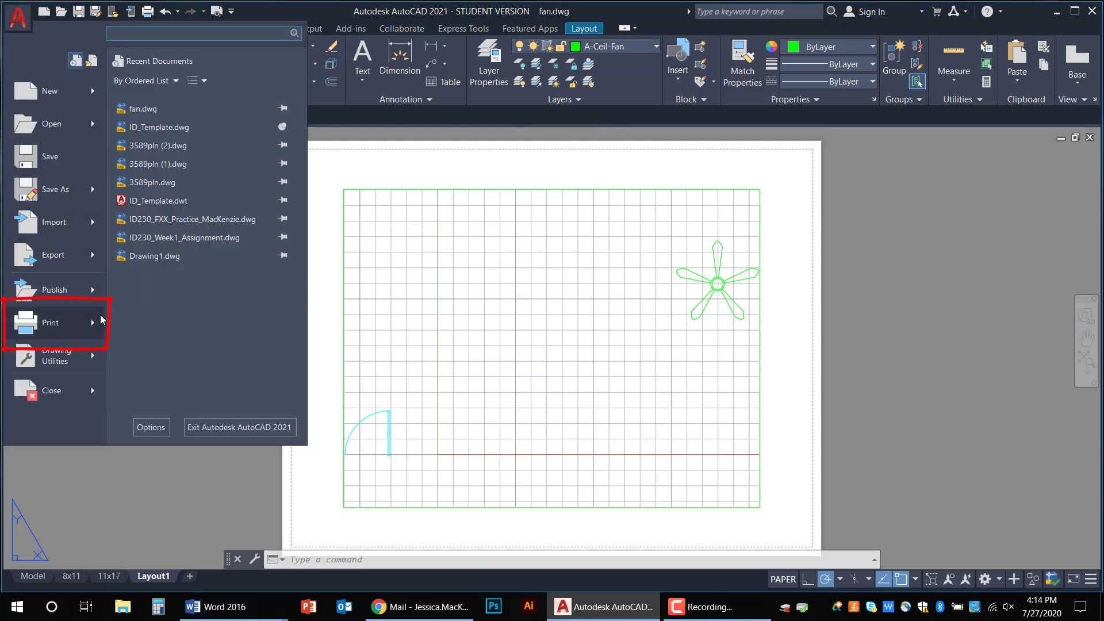
mouse_move(96, 323)
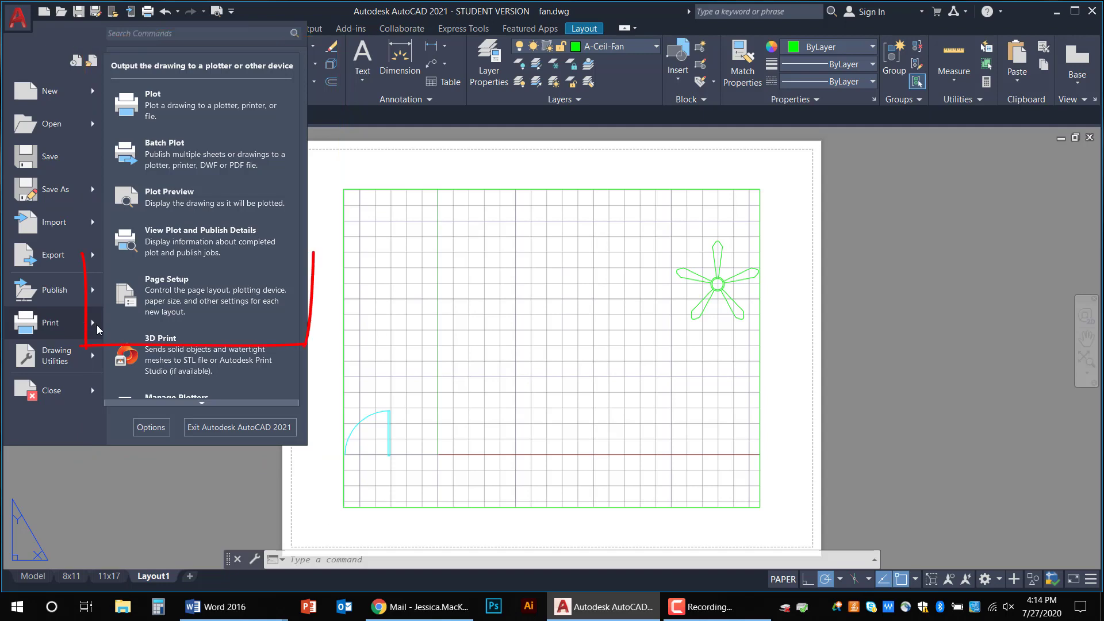
left_click(161, 311)
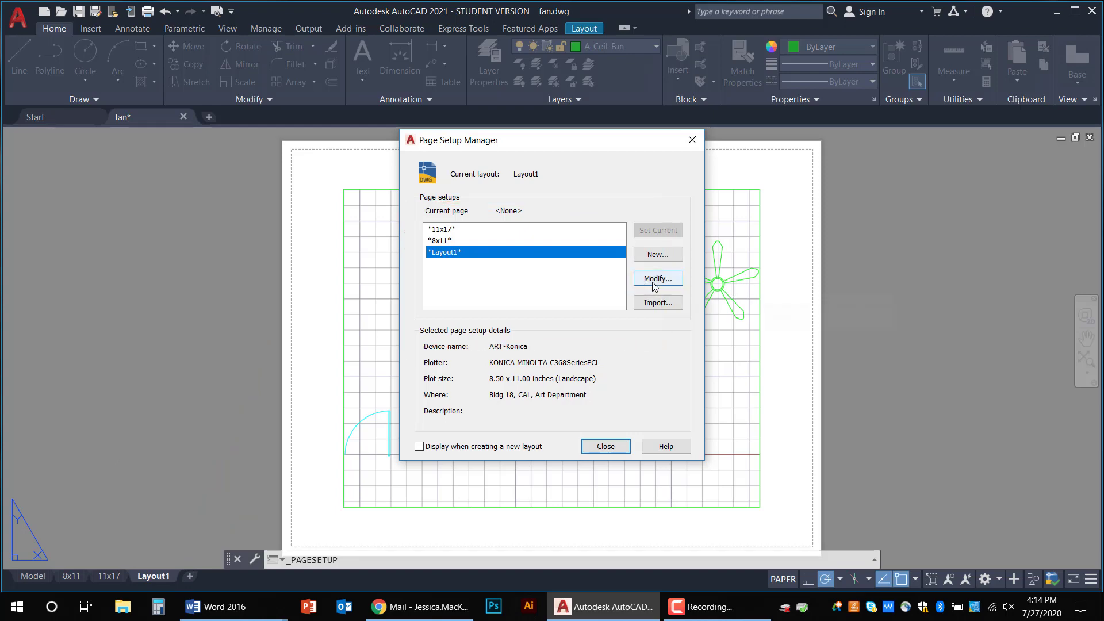
left_click(653, 282)
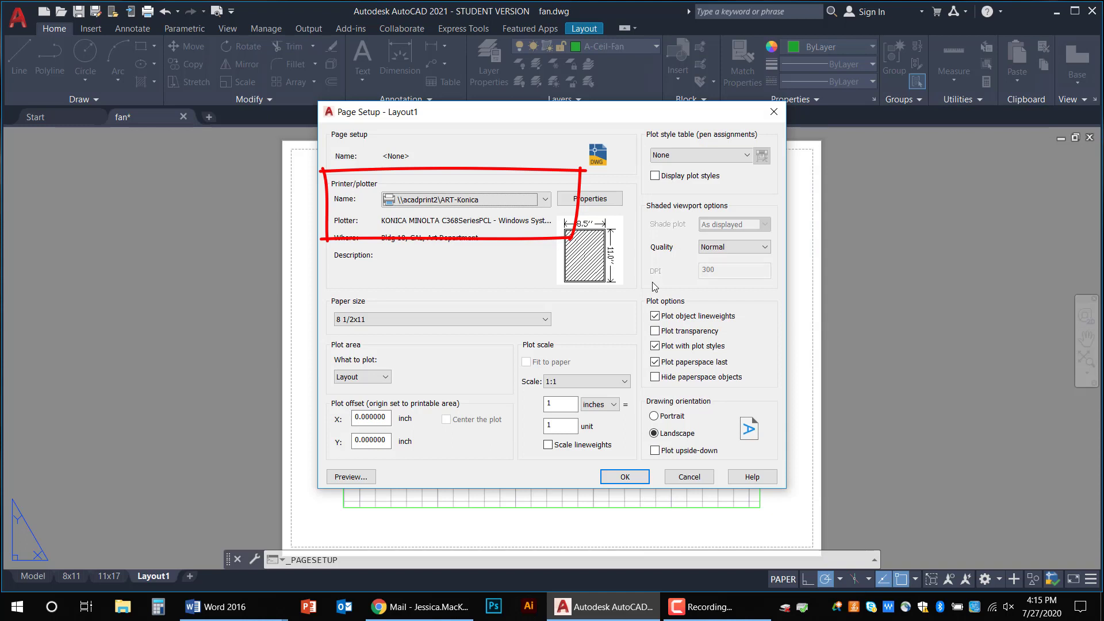
left_click(544, 200)
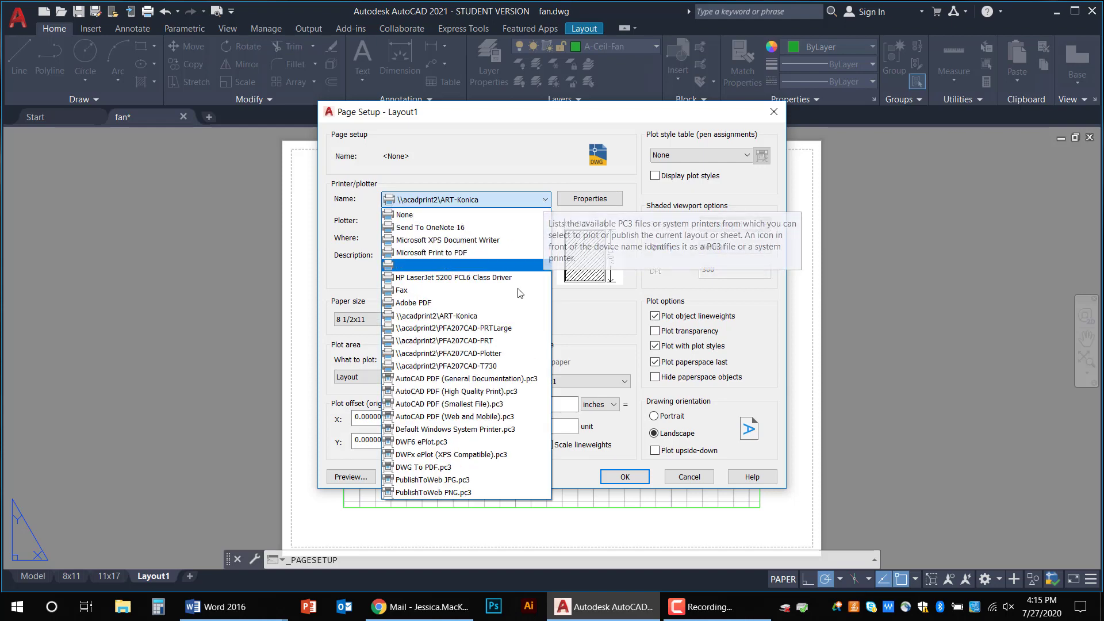
left_click(508, 468)
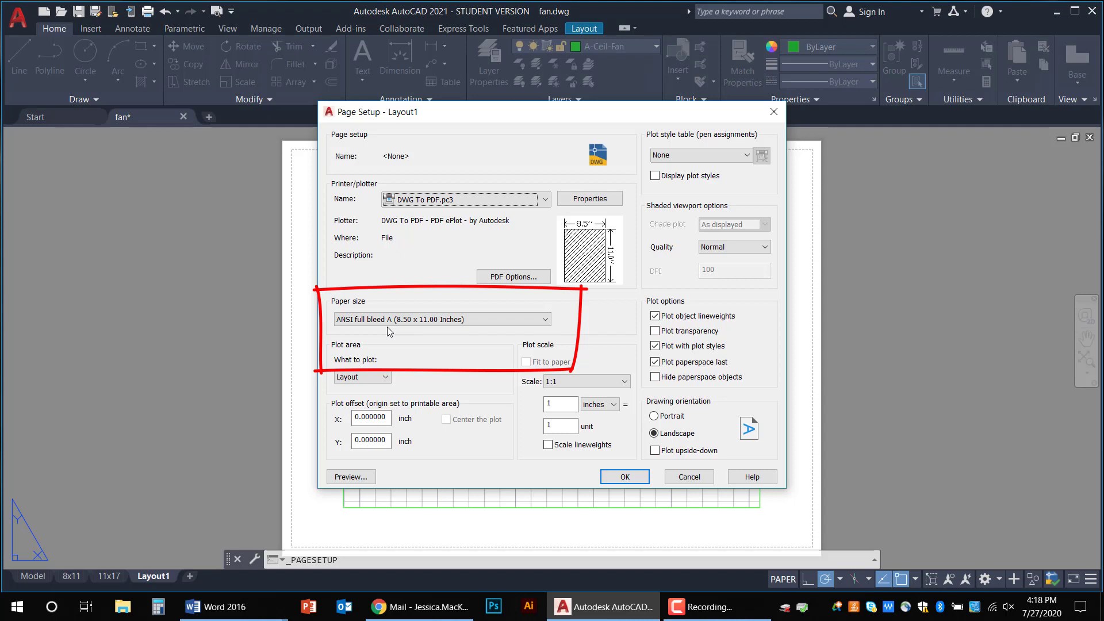
Choose the ANSI full bleed A (8.50 x 11.00 Inches) paper size and check the available plot style tables
left_click(545, 320)
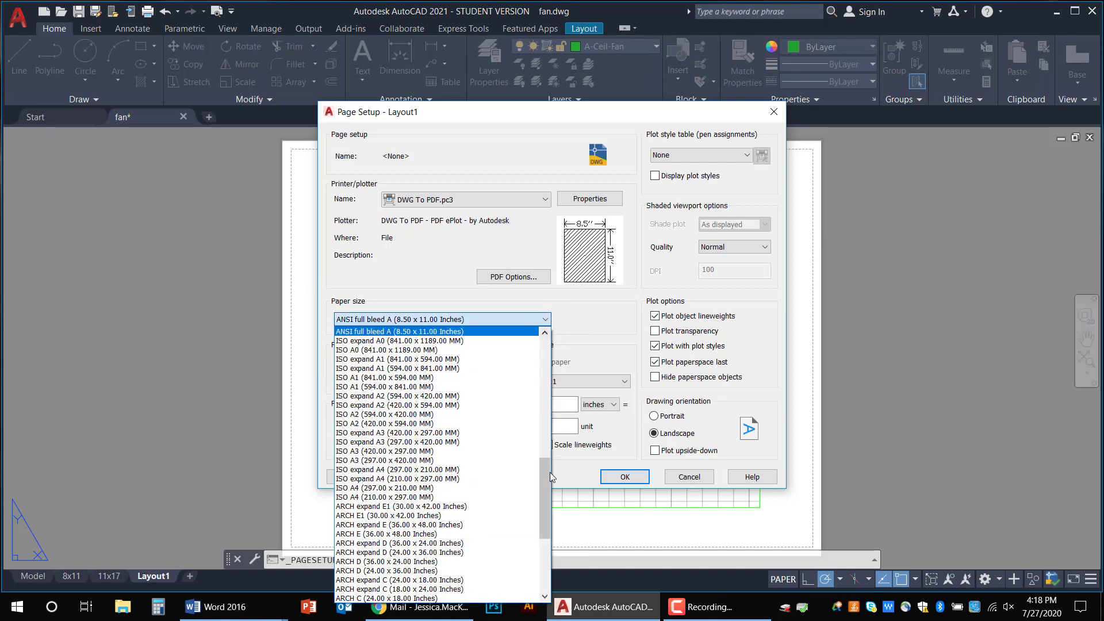
left_click_drag(547, 485, 546, 443)
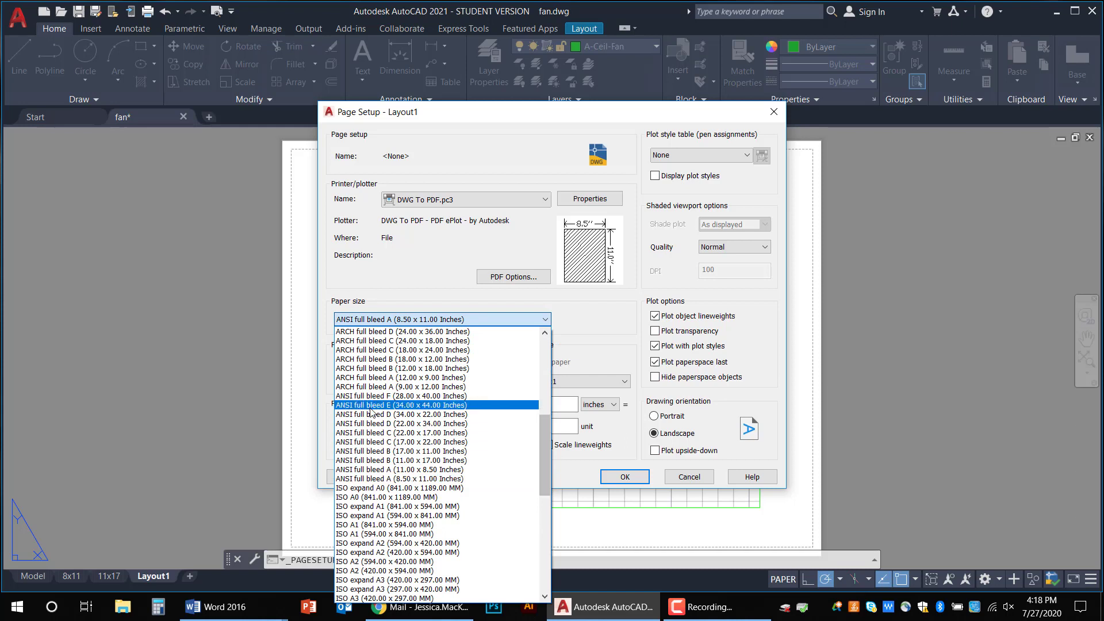
left_click(457, 480)
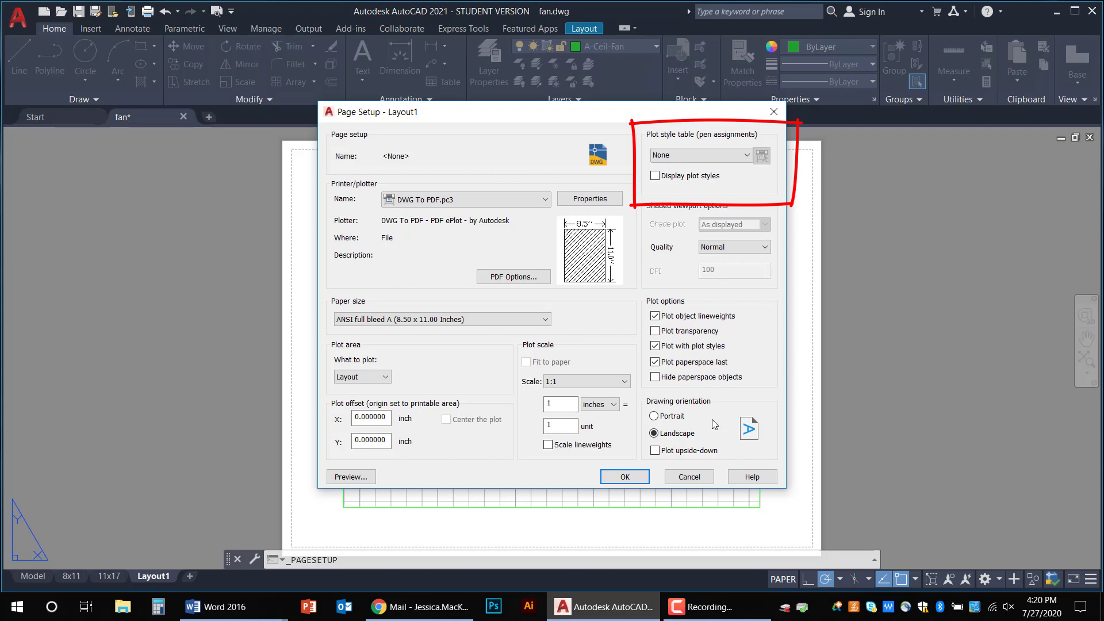
left_click(747, 154)
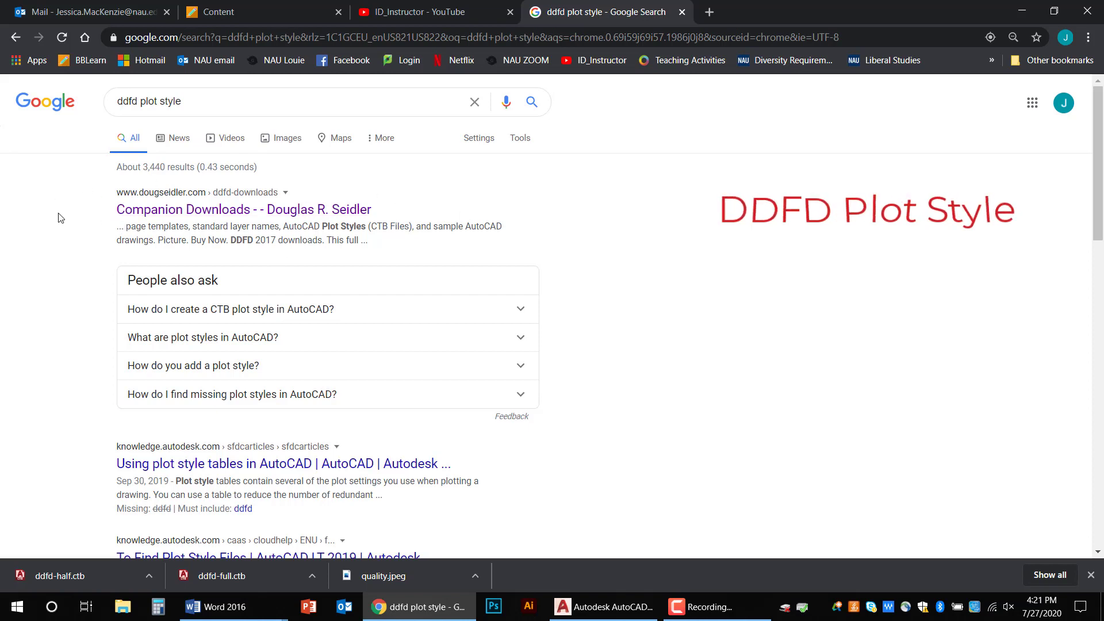
In the Chrome browser, open the DDFD Companion Downloads search result and download ddfd-full.ctb from Chapter 7
left_click(118, 214)
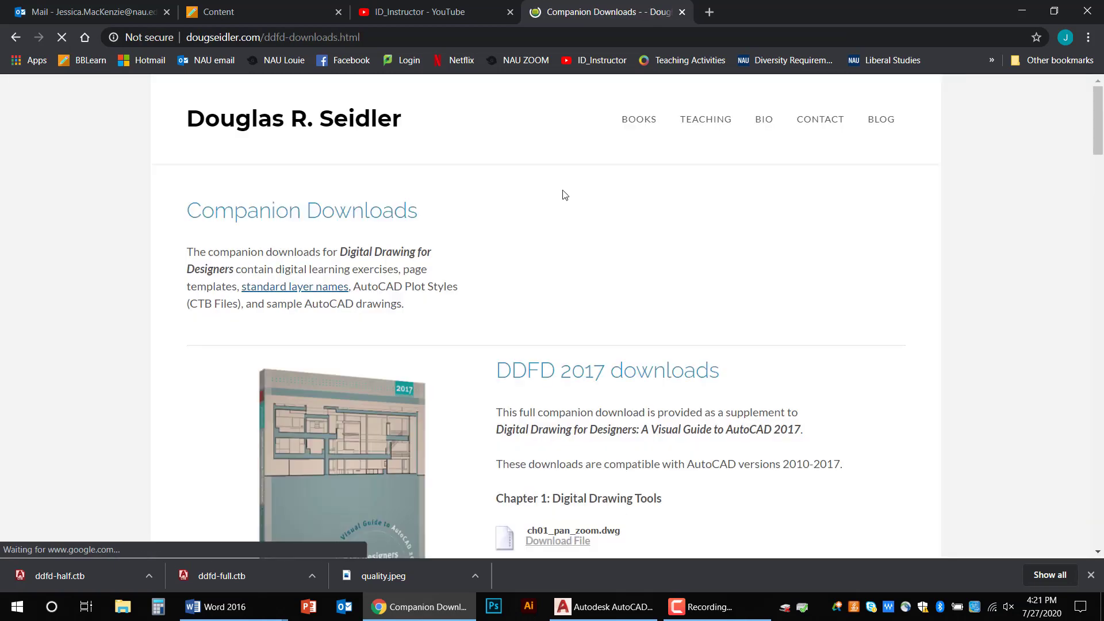
scroll(667, 302, "down", 4)
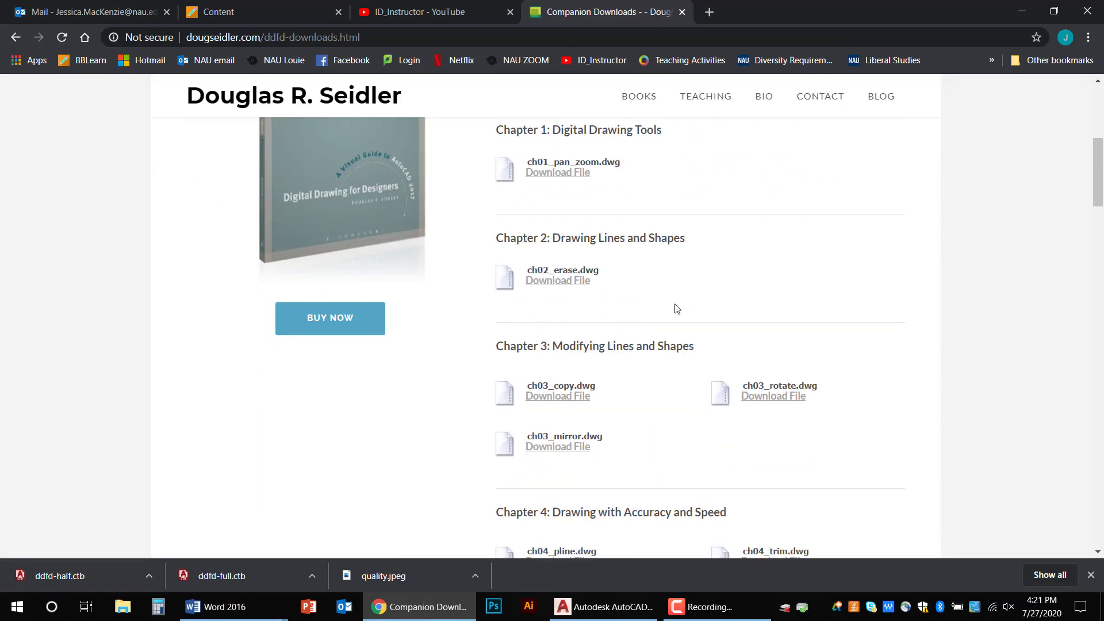
scroll(676, 309, "down", 10)
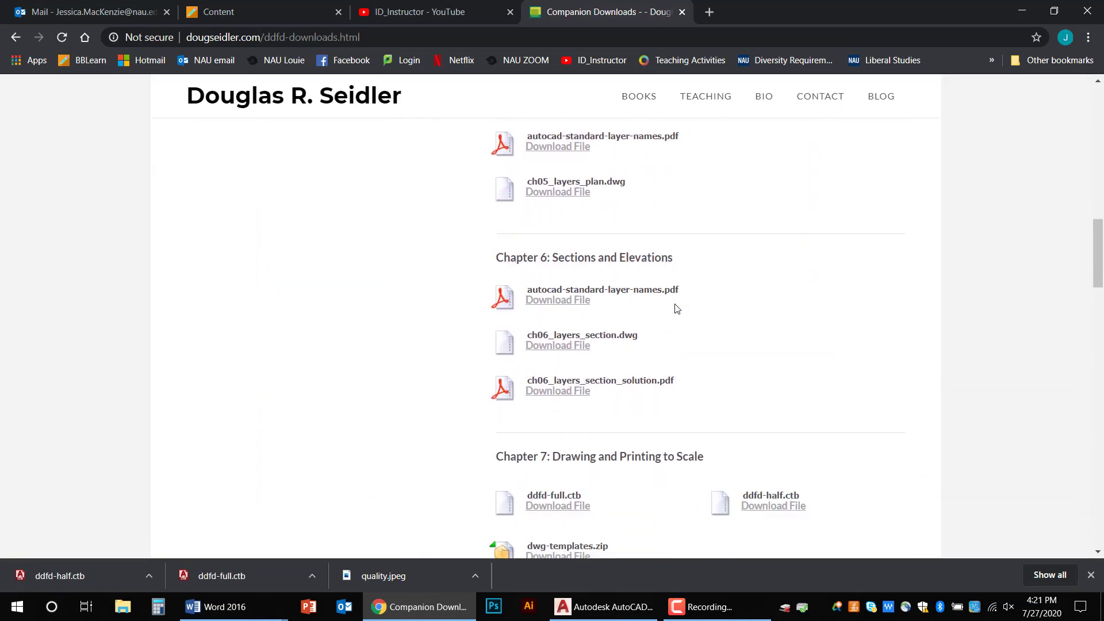
scroll(676, 309, "down", 5)
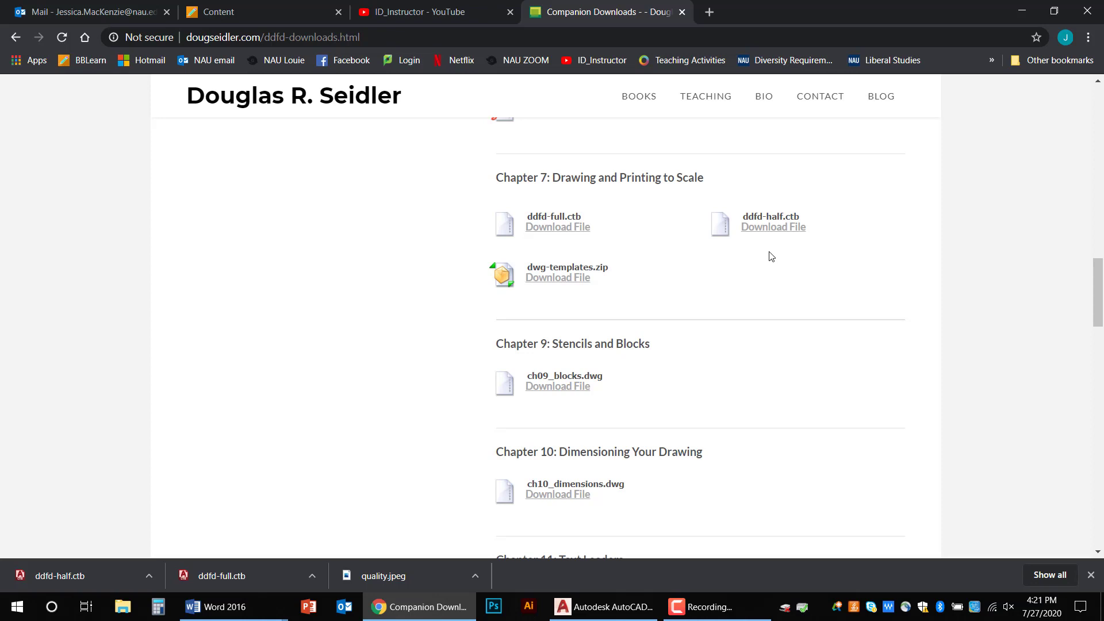
left_click(561, 232)
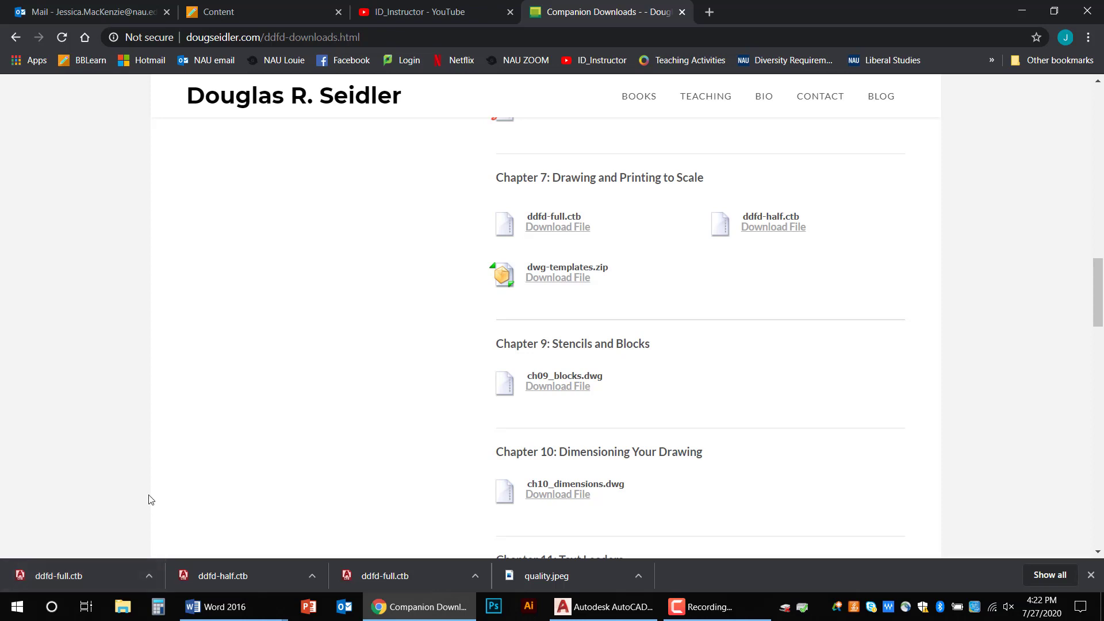
In File Explorer, search the Downloads folder for "ddfd" and copy the file ddfd-full.ctb
left_click(123, 606)
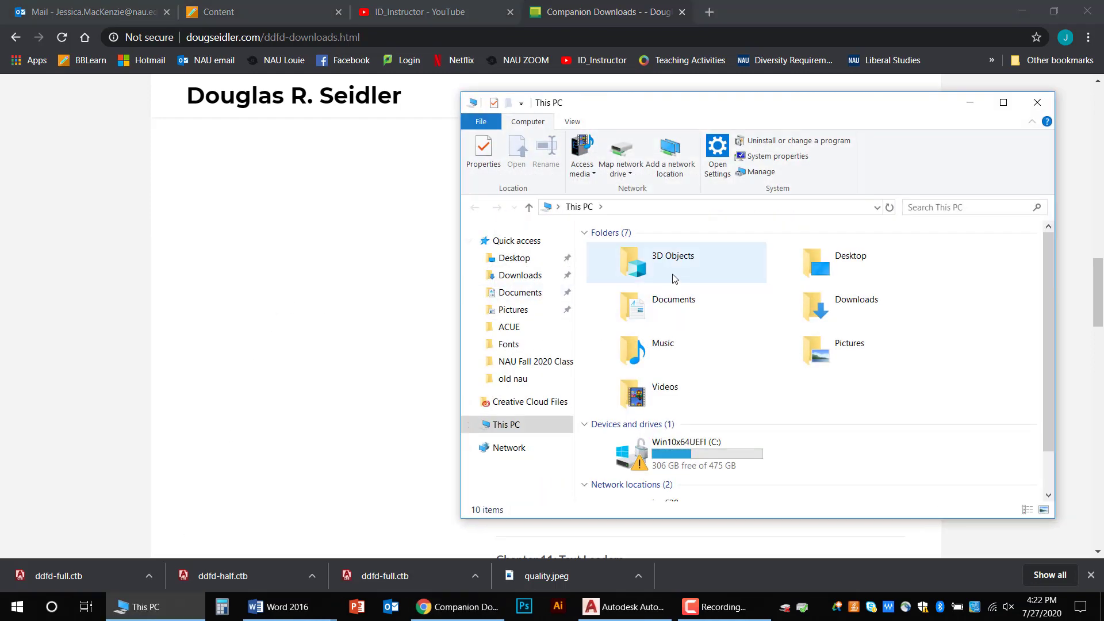
left_click(850, 317)
double_click(850, 317)
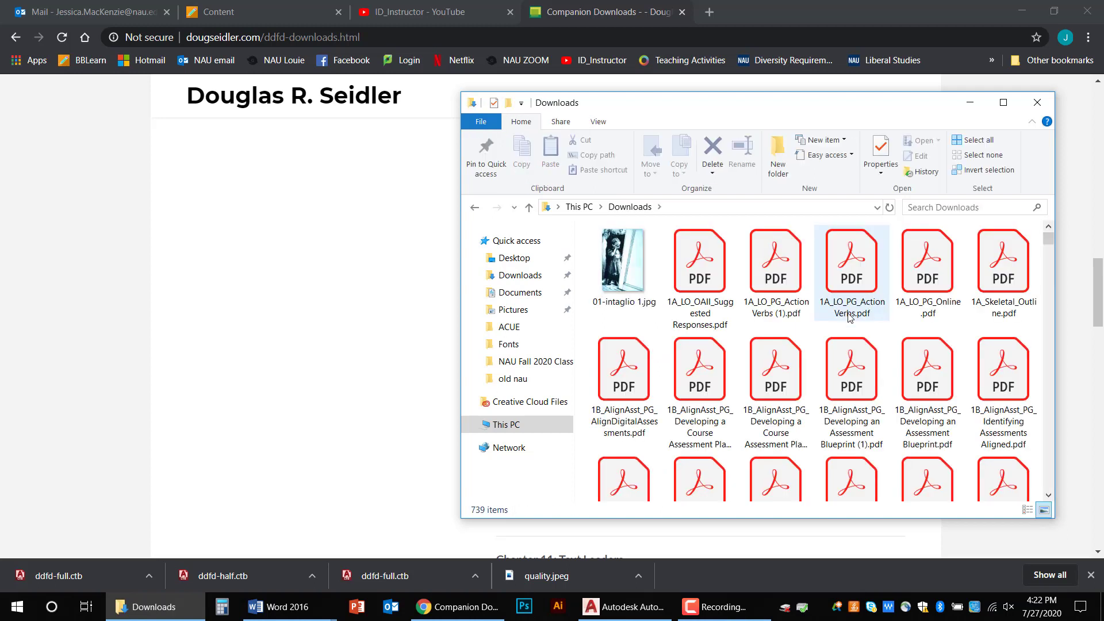
left_click(950, 208)
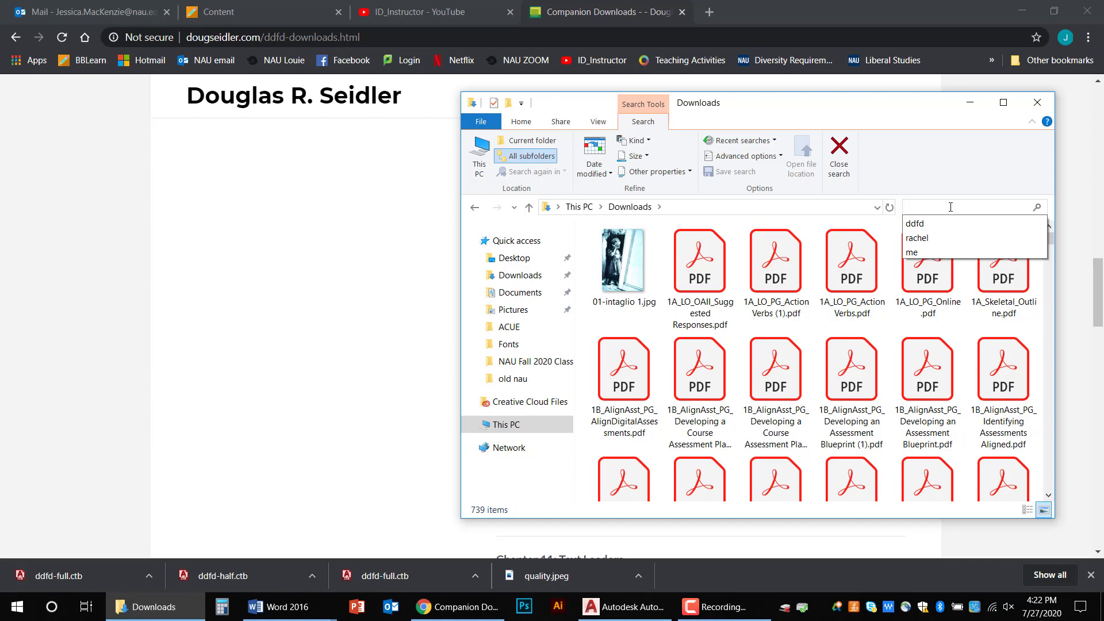
type("ddfd")
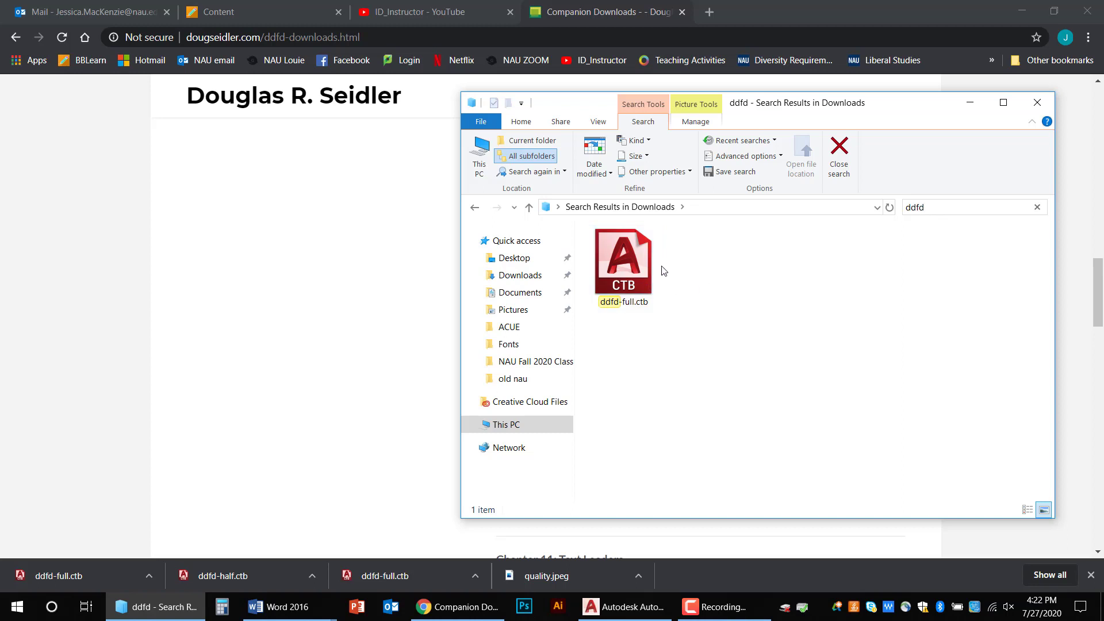
left_click(644, 262)
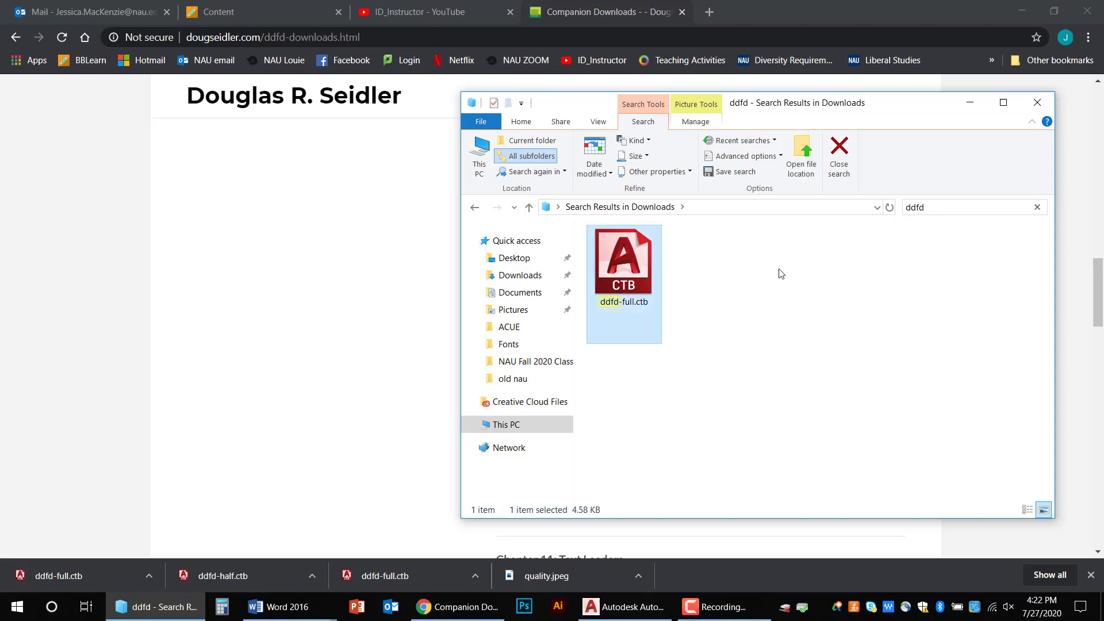
key("ctrl+c")
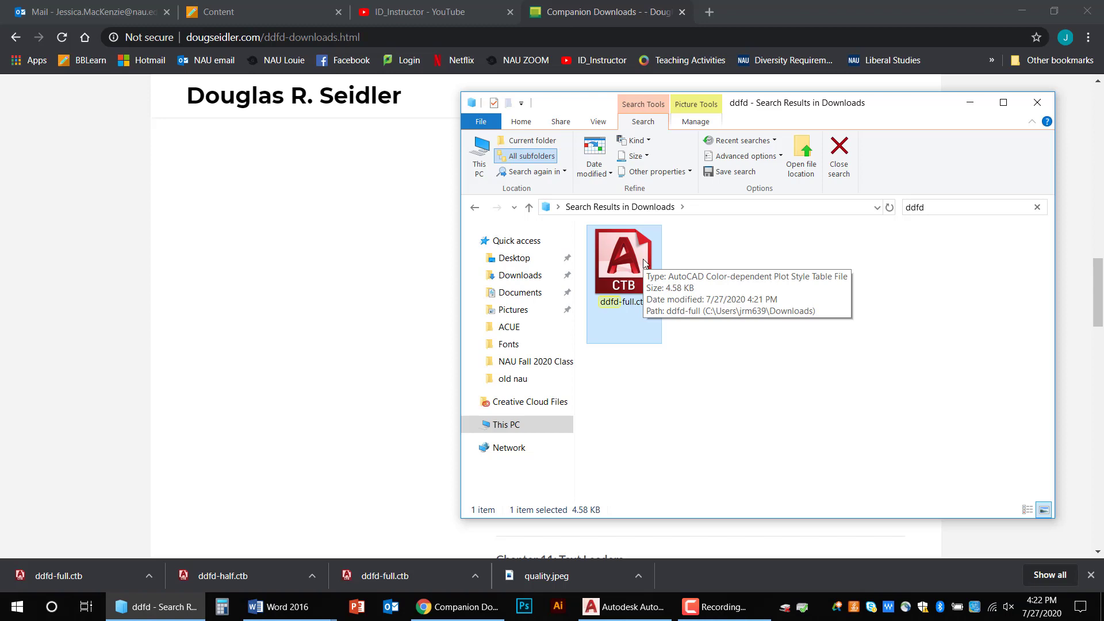
Return to AutoCAD, cancel the page setup changes for Layout1 and close the Page Setup Manager
left_click(623, 609)
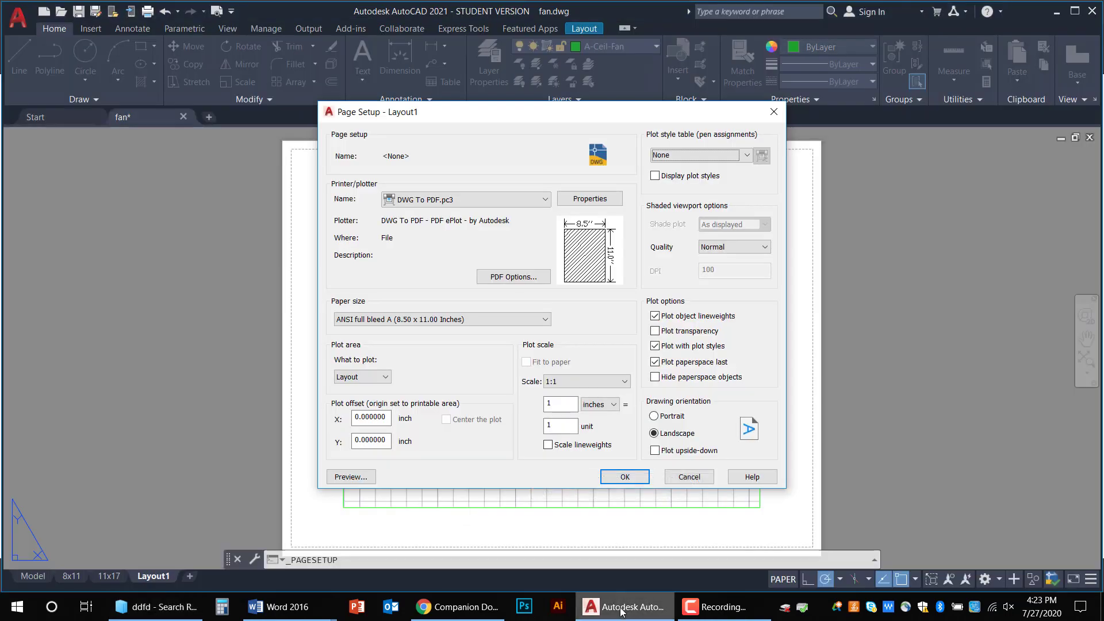
left_click(690, 477)
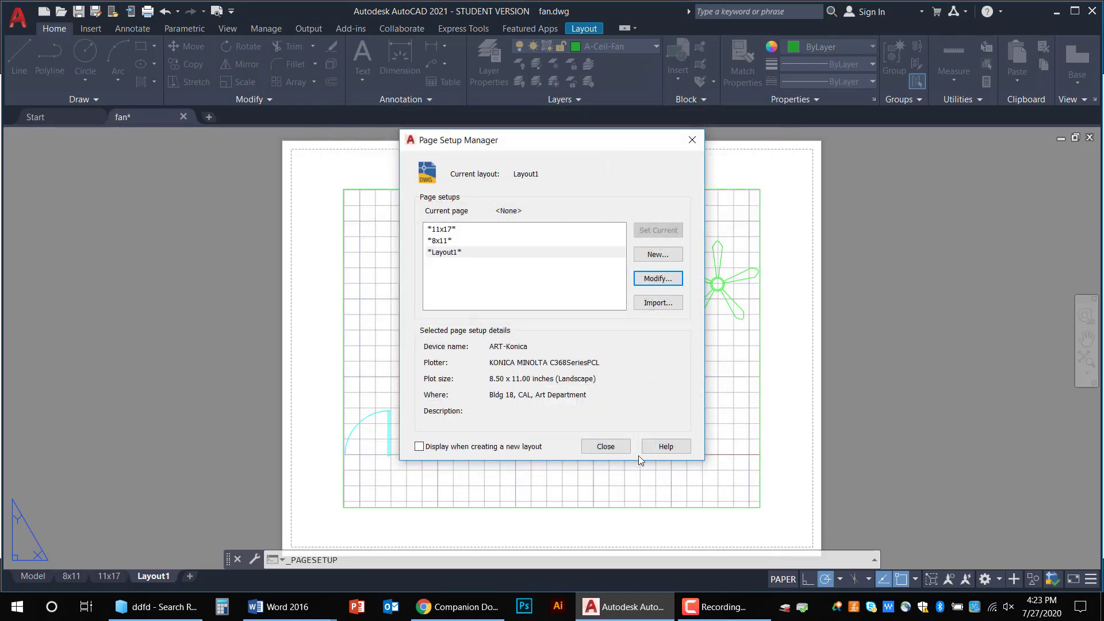
left_click(605, 447)
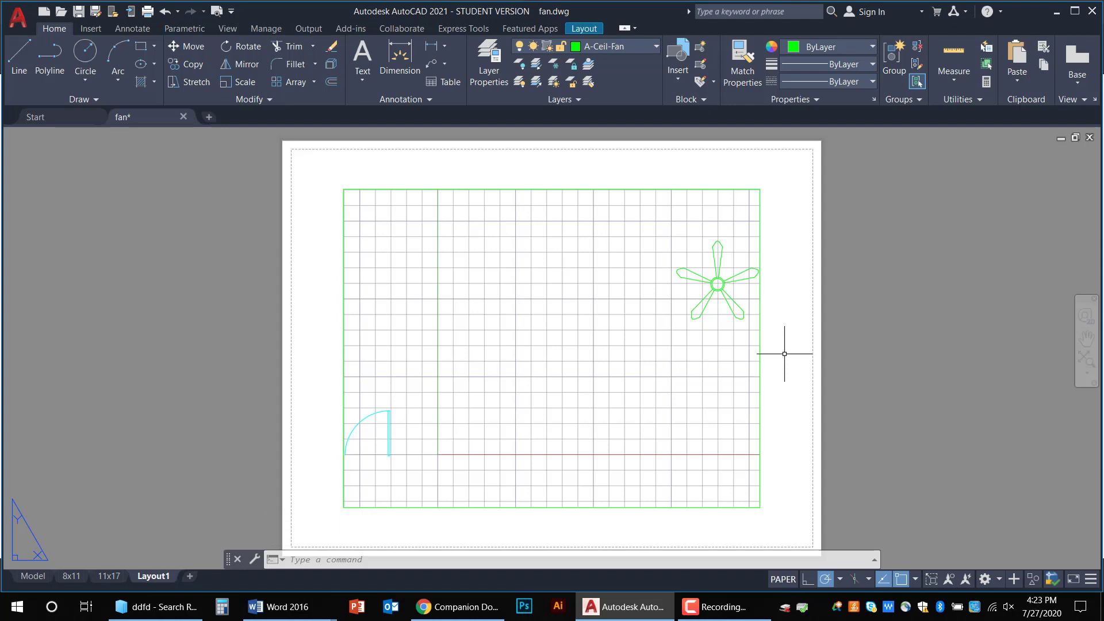
Open the Plot Styles folder with STYLESMANAGER, paste ddfd-full.ctb into it, and close the folder
type("STYLE")
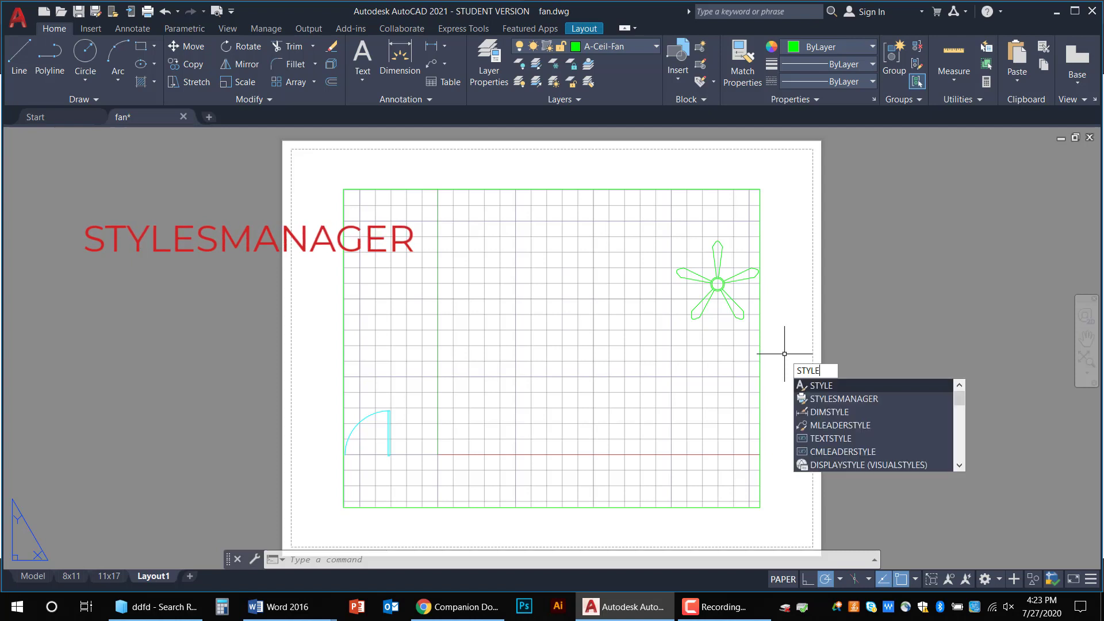
type("Smana")
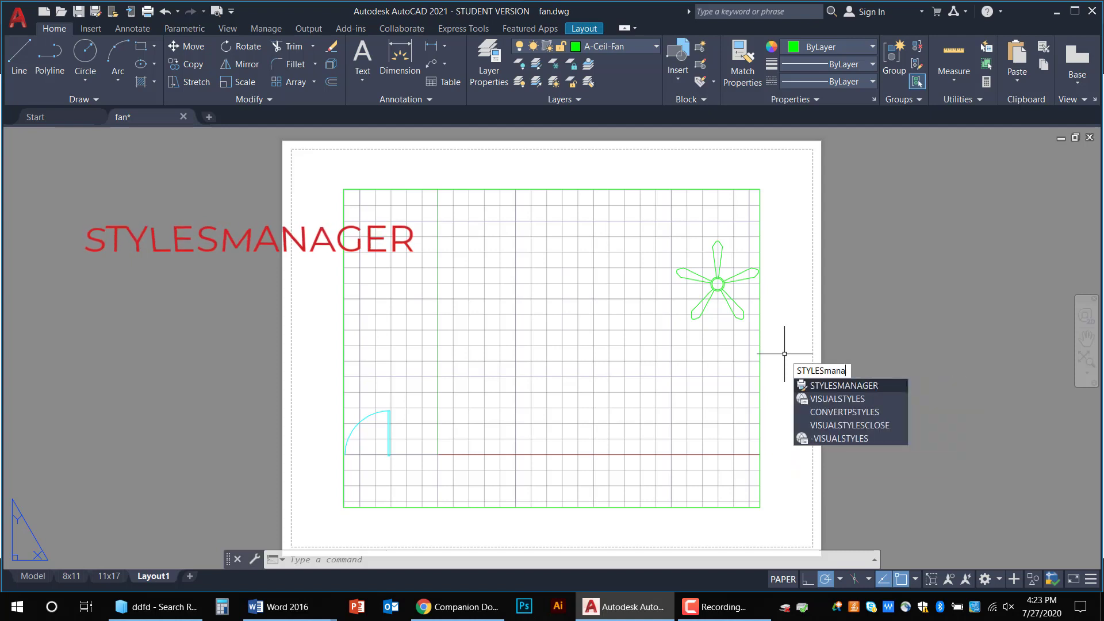
type("ger")
key("Return")
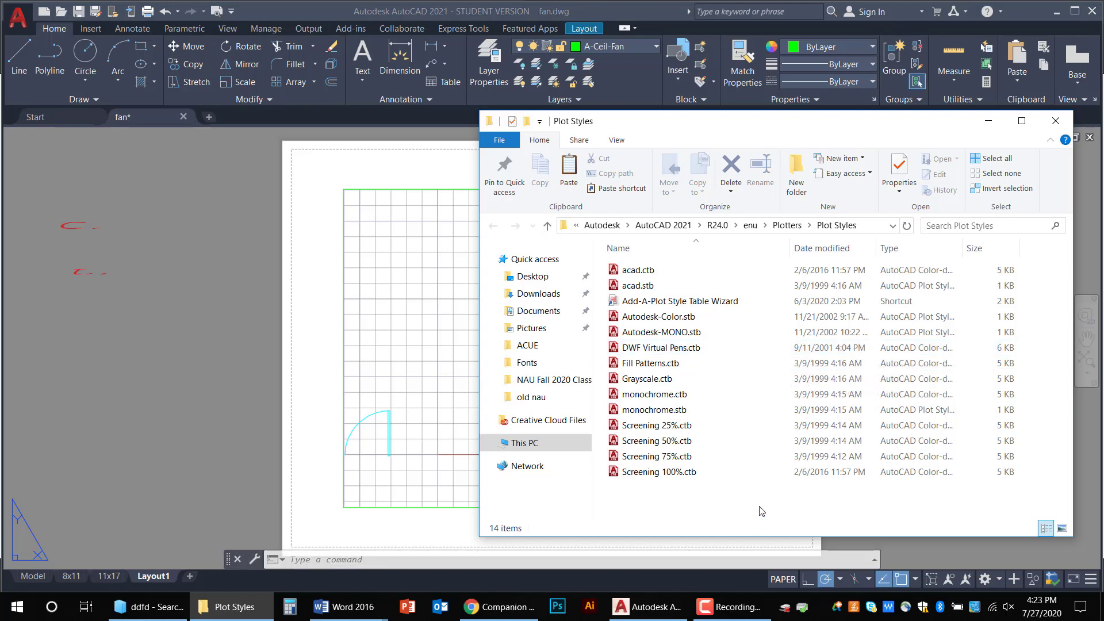
key("ctrl+v")
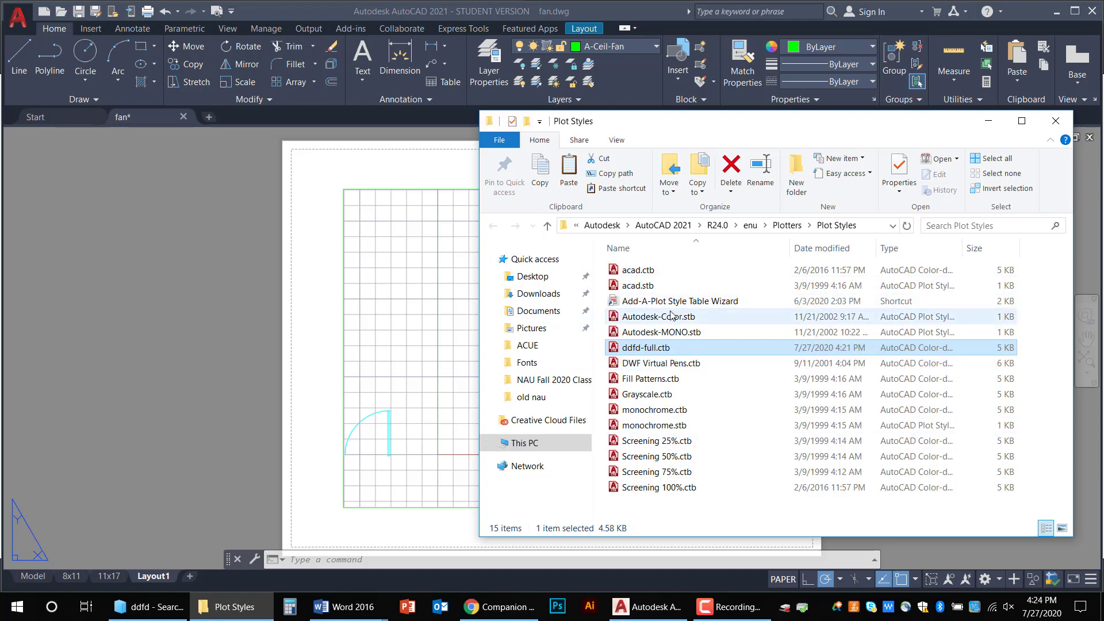
left_click(1060, 124)
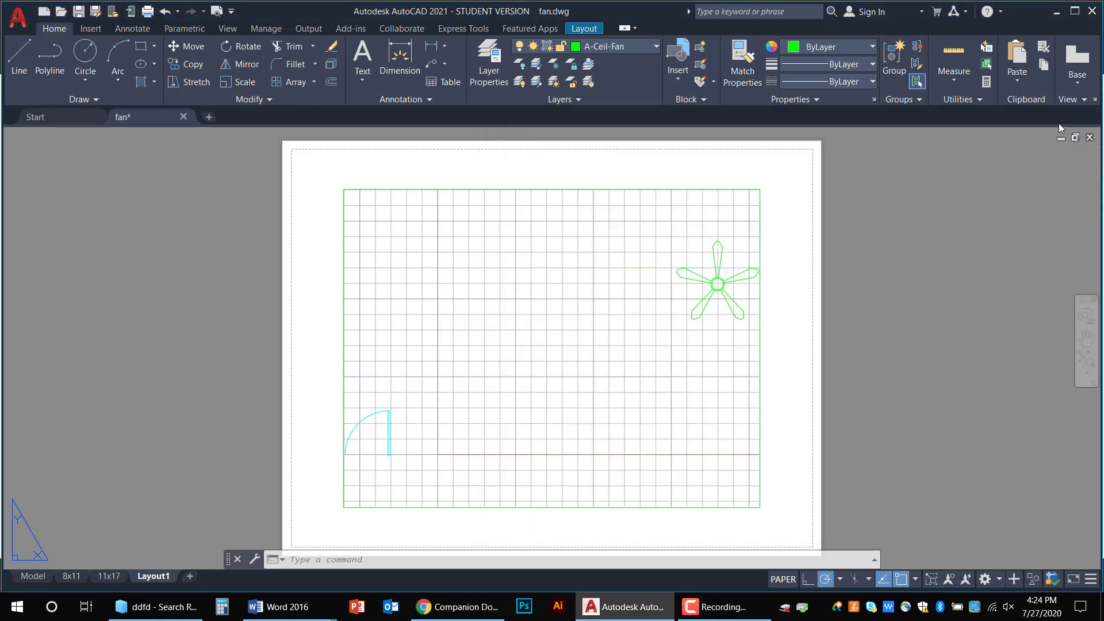
Modify Layout1's page setup to use the ddfd-full.ctb plot style table with Display plot styles enabled
left_click(18, 17)
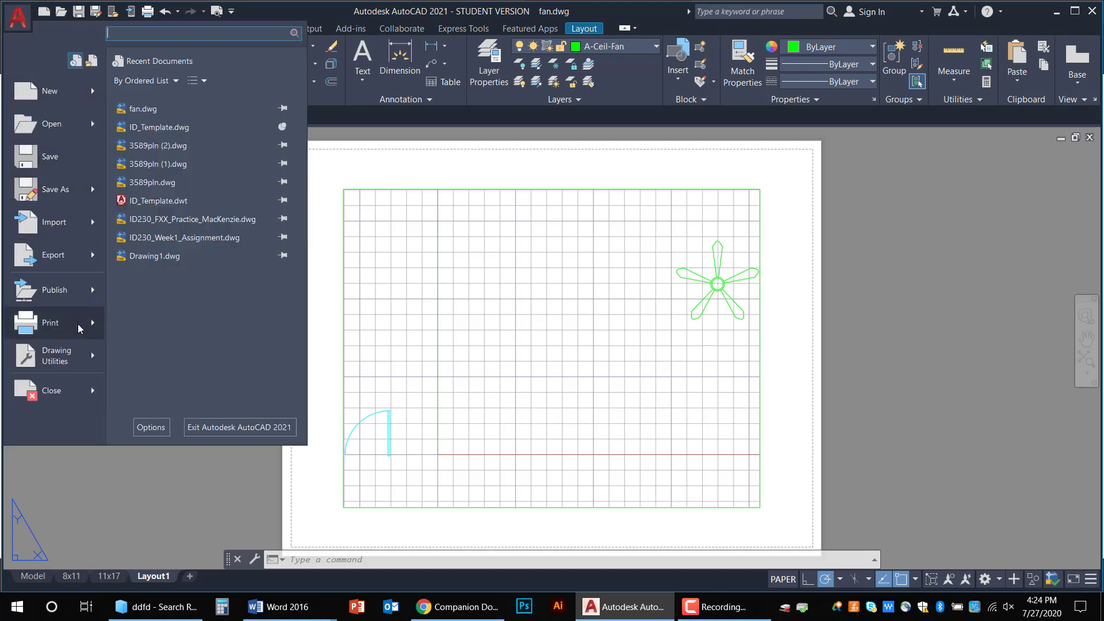
mouse_move(80, 332)
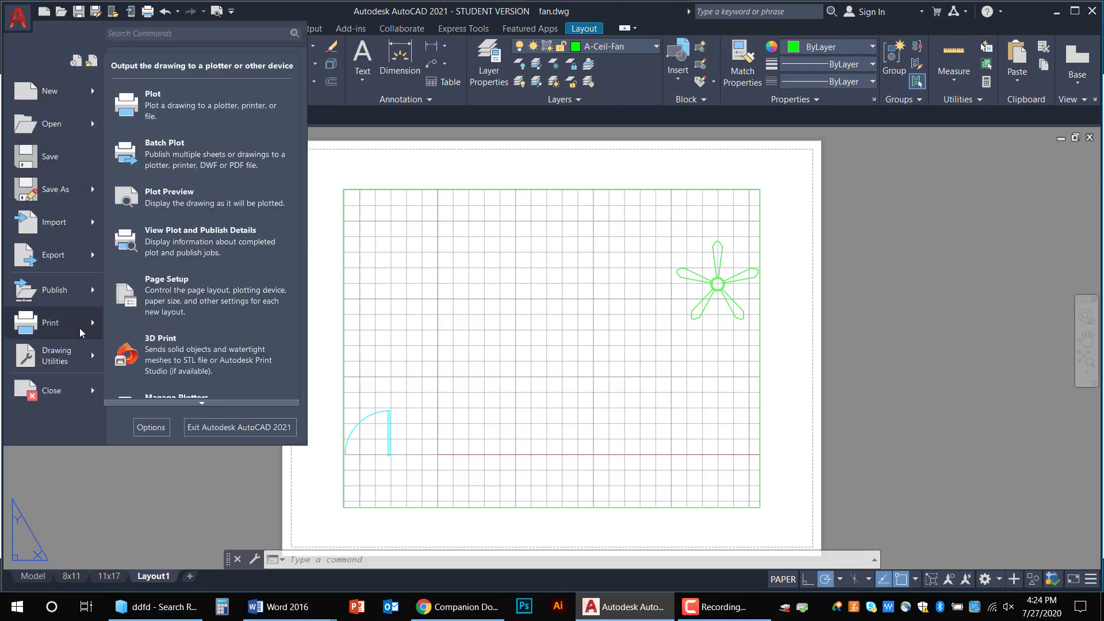
left_click(177, 317)
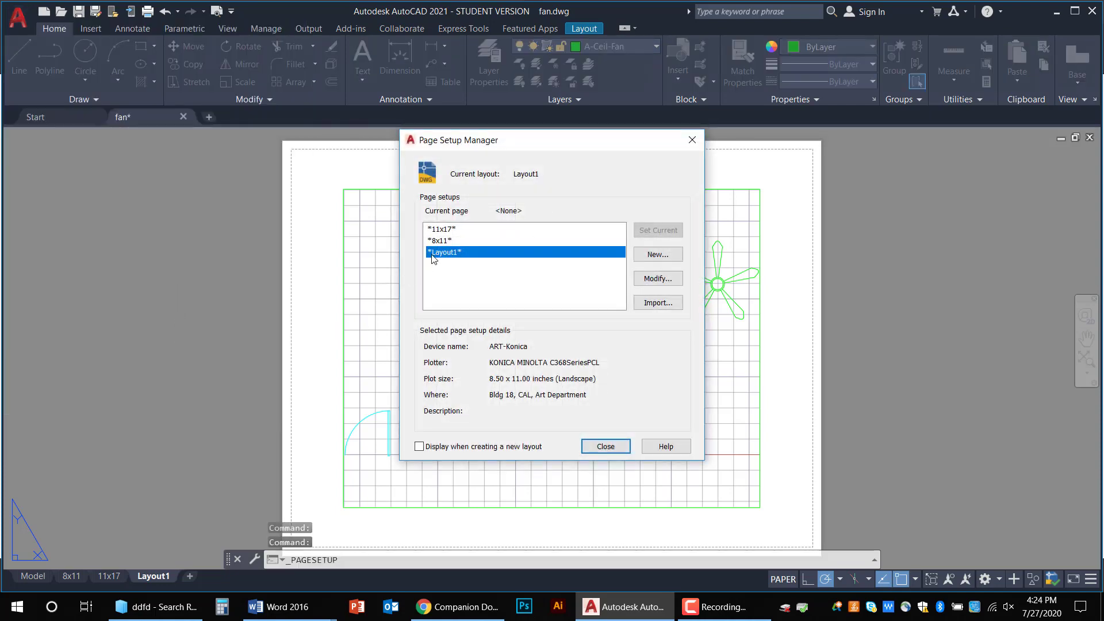
left_click(676, 280)
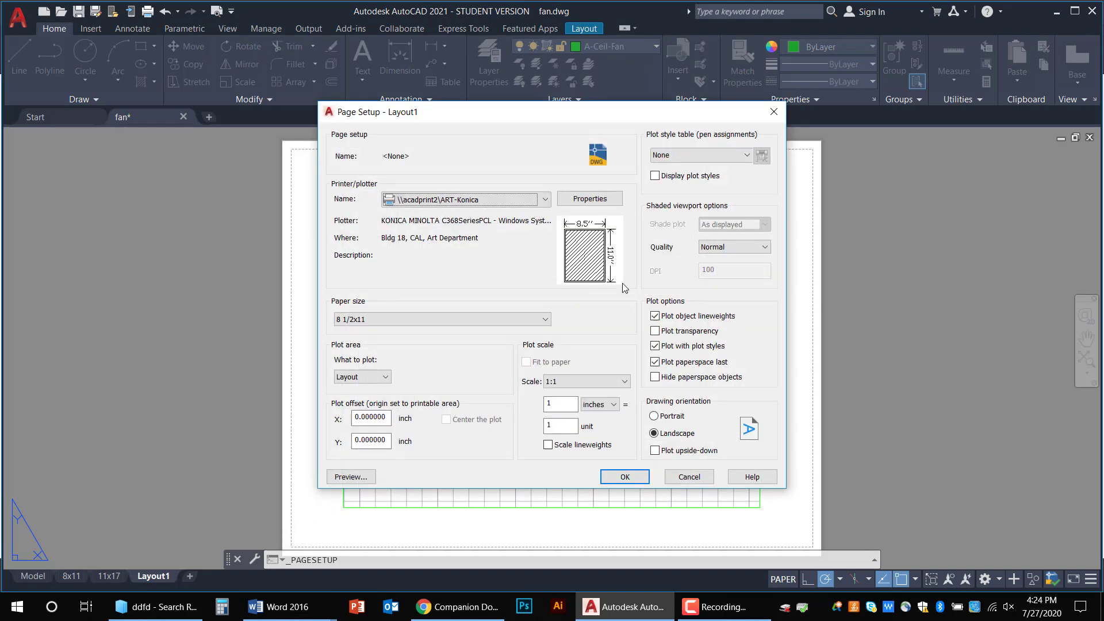
left_click(747, 155)
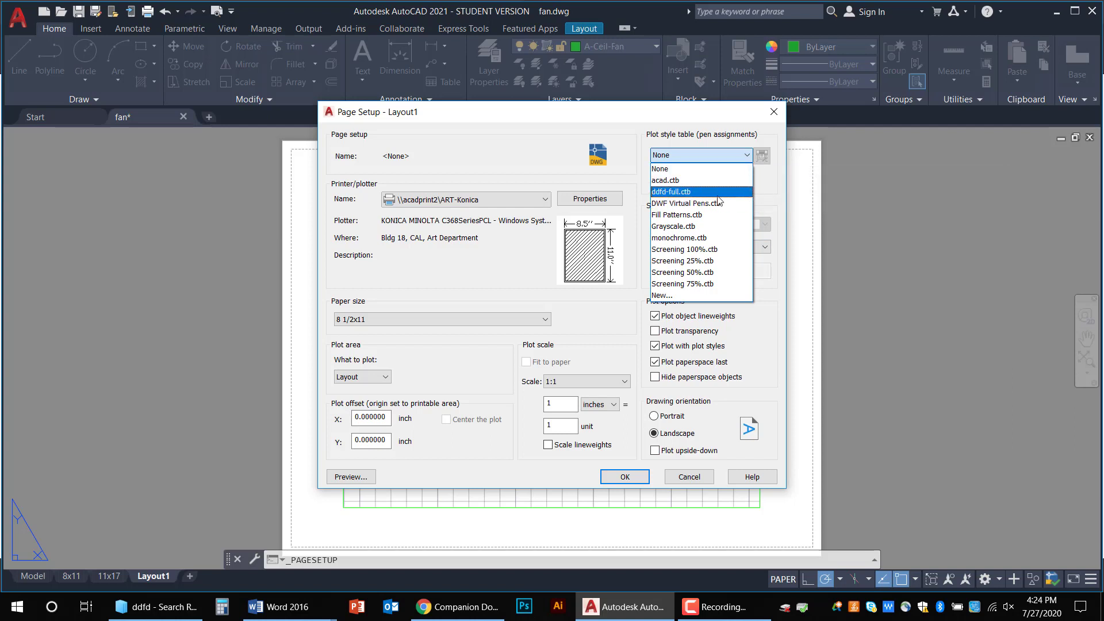
left_click(718, 196)
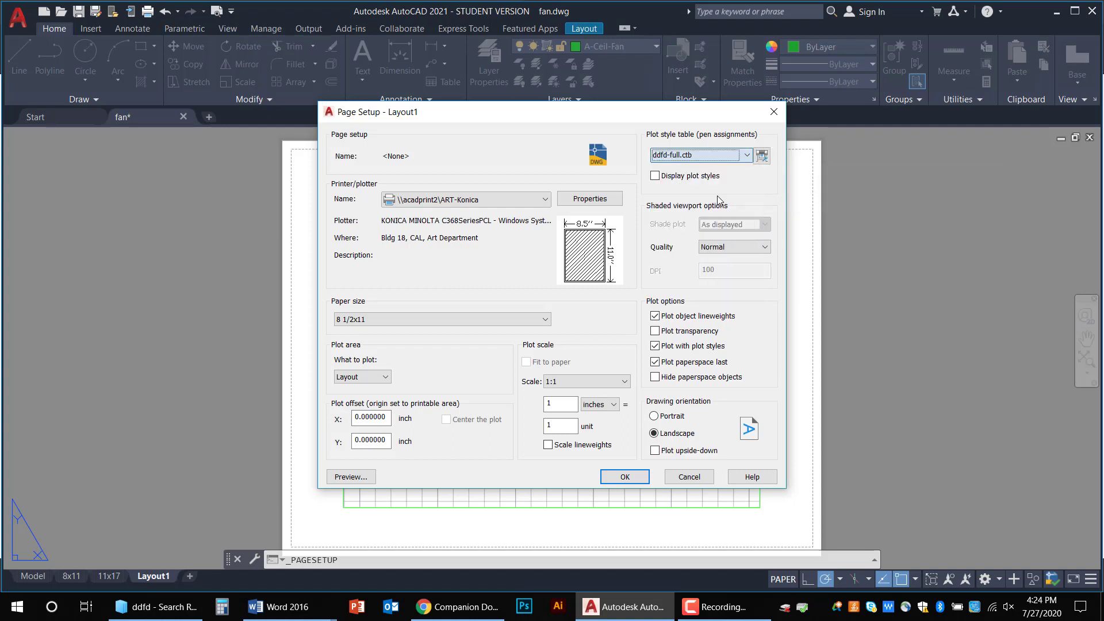
left_click(659, 176)
left_click(639, 480)
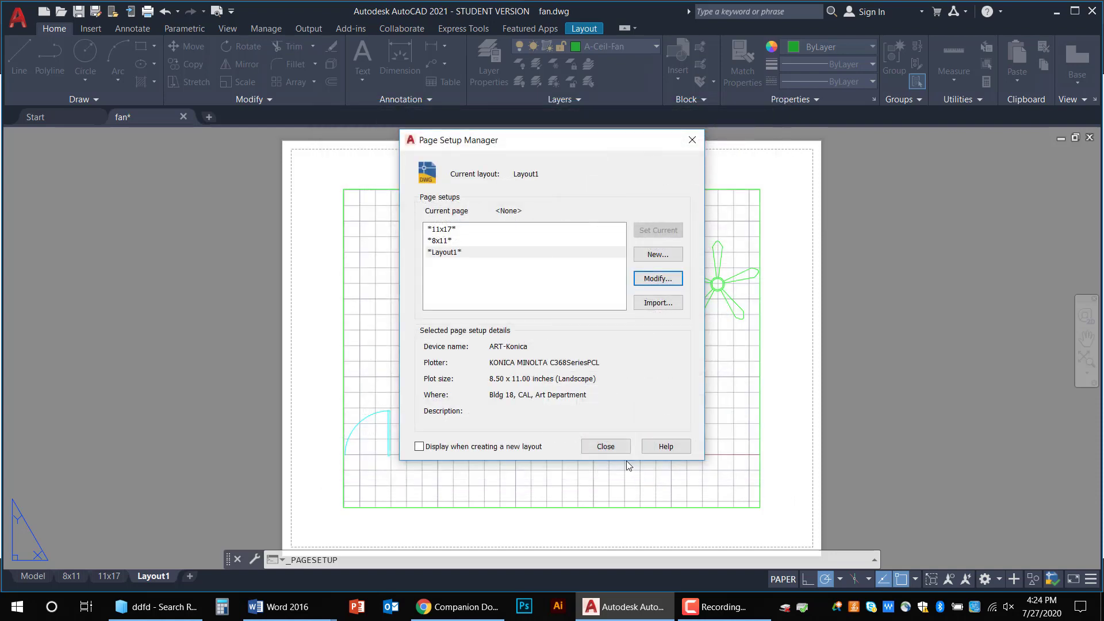
left_click(616, 450)
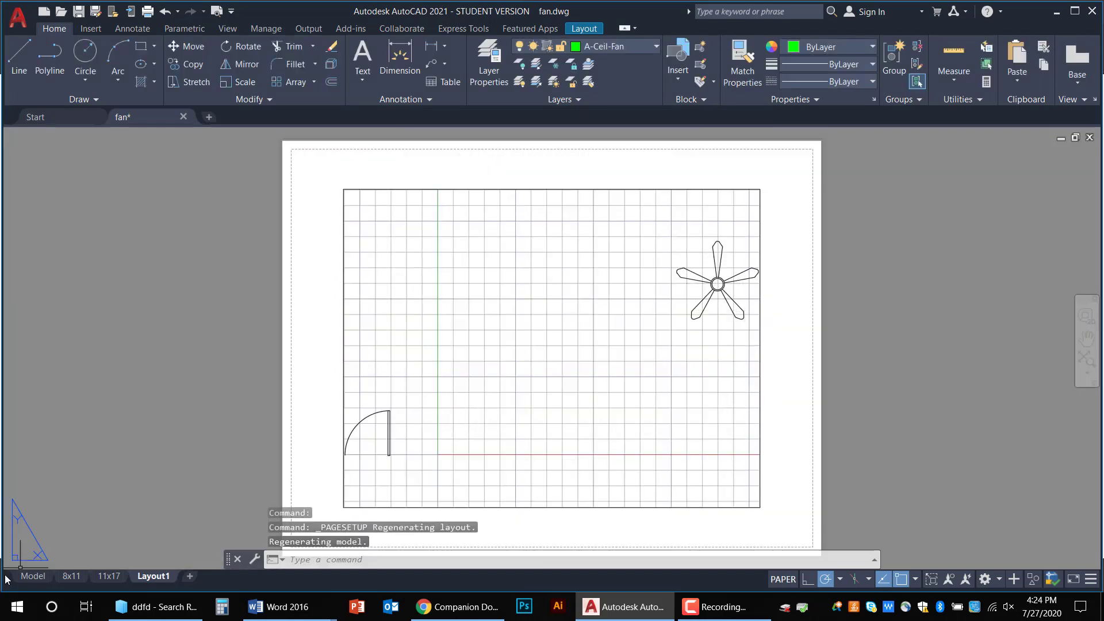
Compare model space with Layout1 and disable Display plot styles in Layout1's page setup
left_click(32, 577)
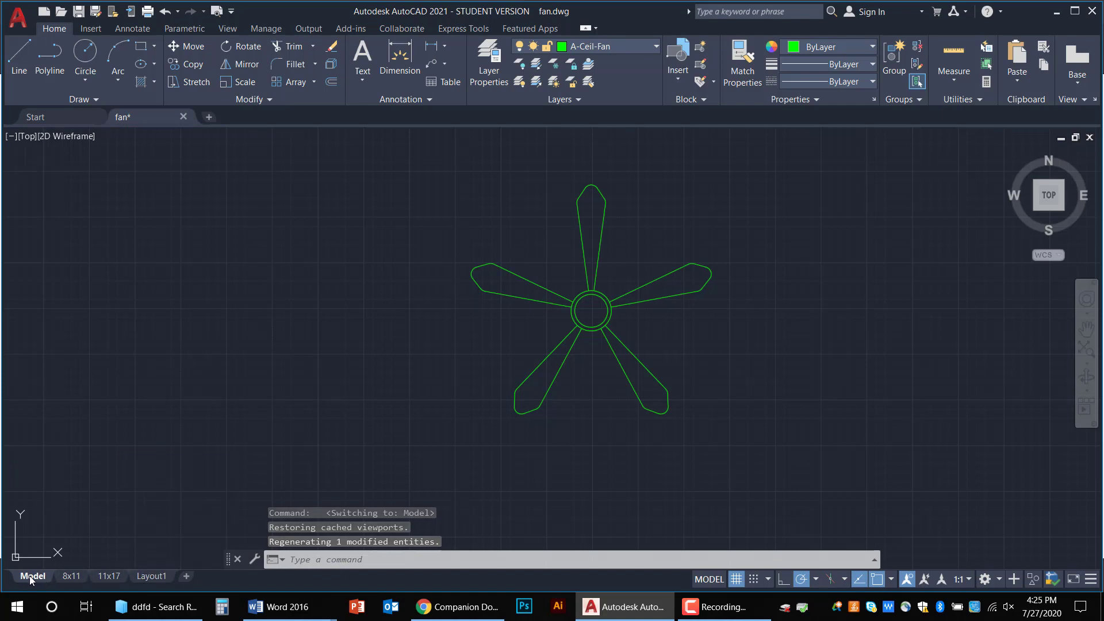
left_click(148, 576)
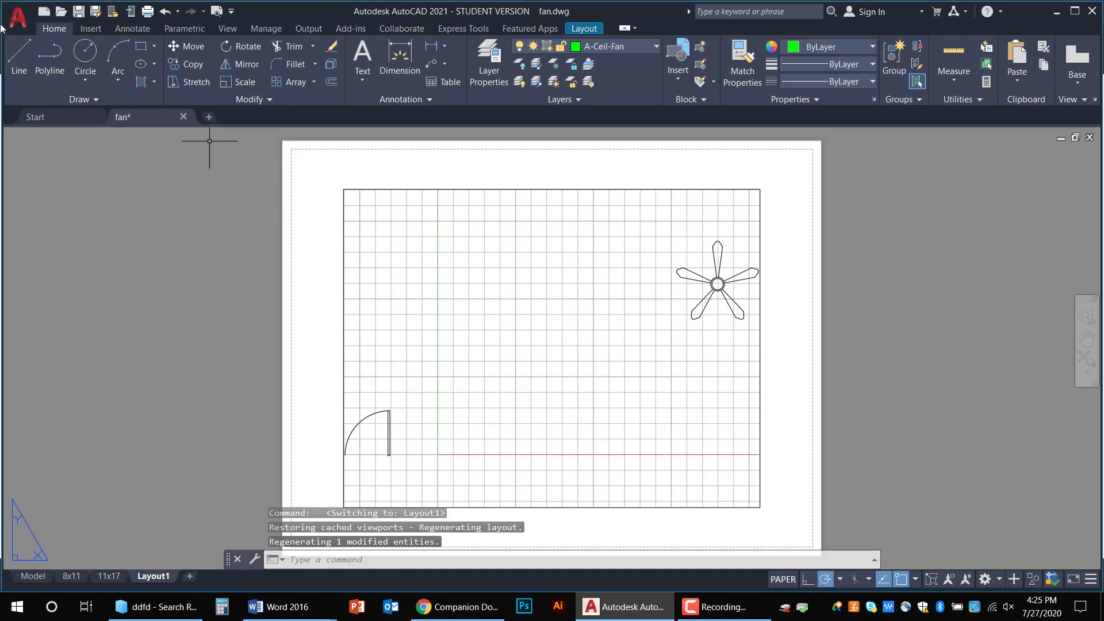
left_click(18, 18)
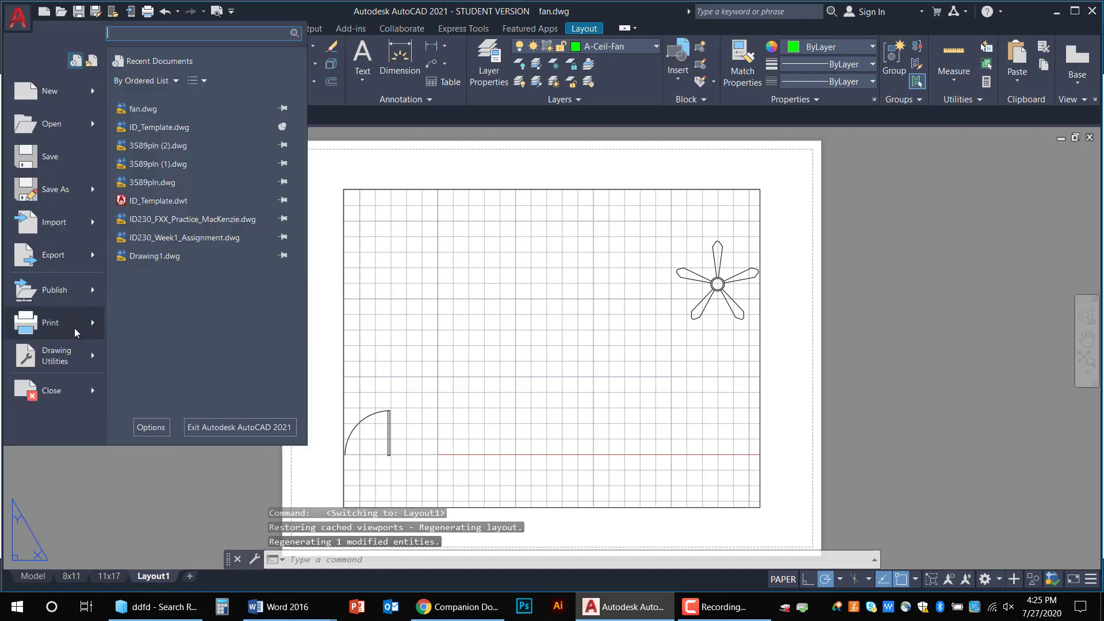
mouse_move(75, 332)
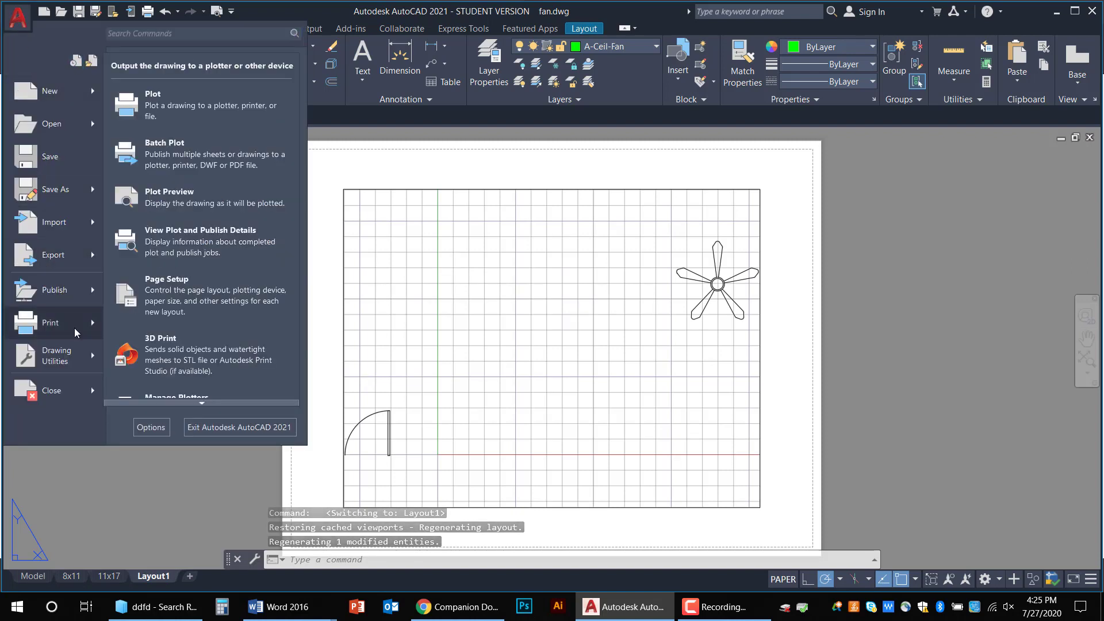
left_click(170, 318)
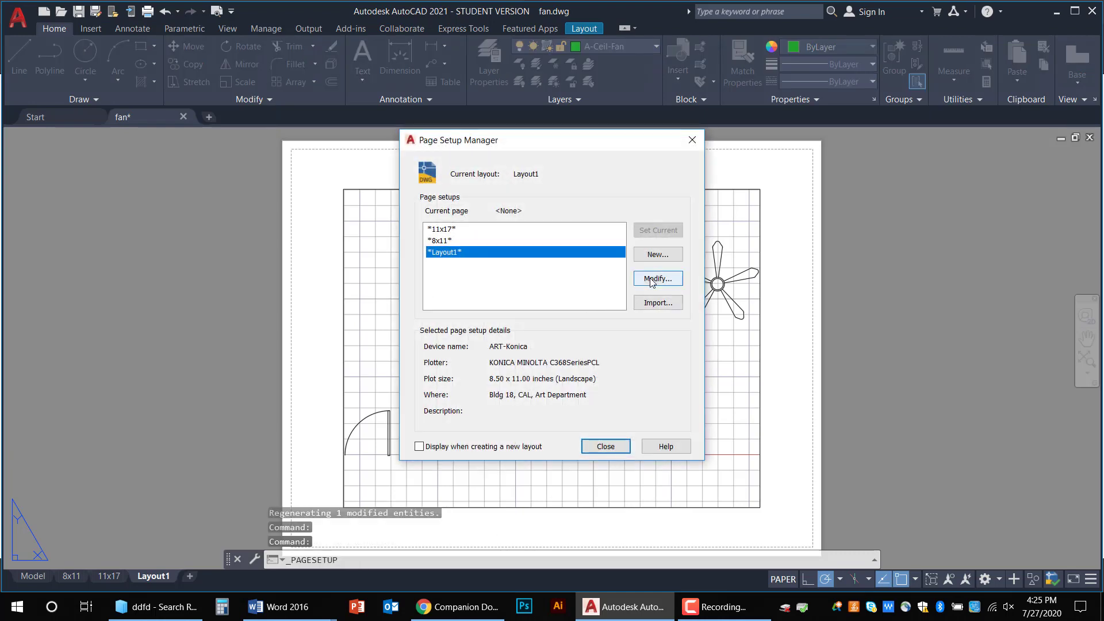
left_click(652, 281)
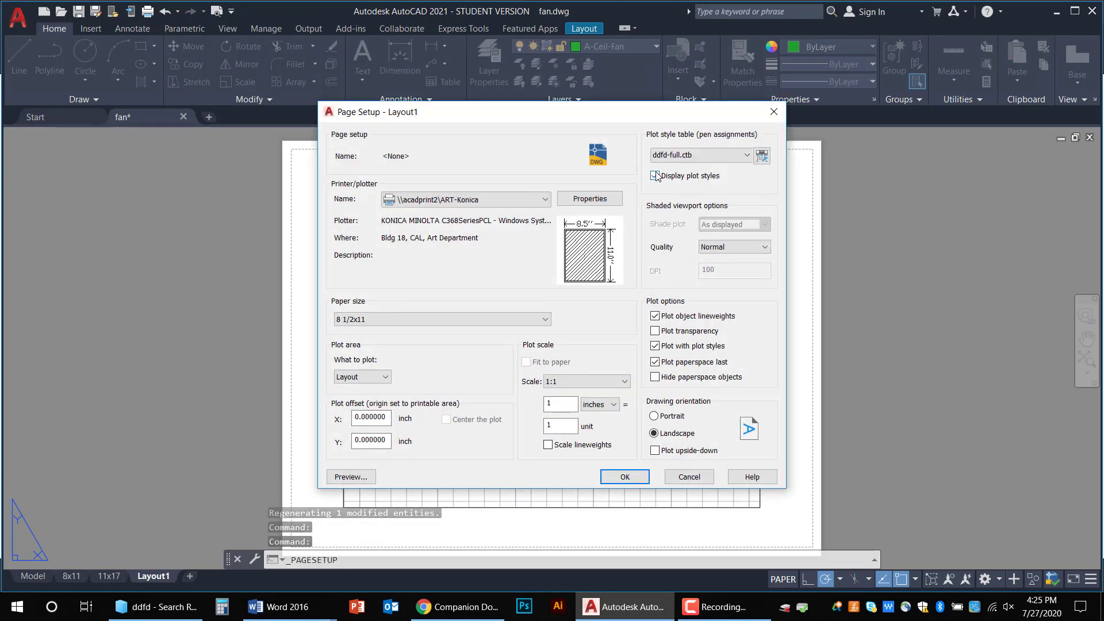
left_click(625, 477)
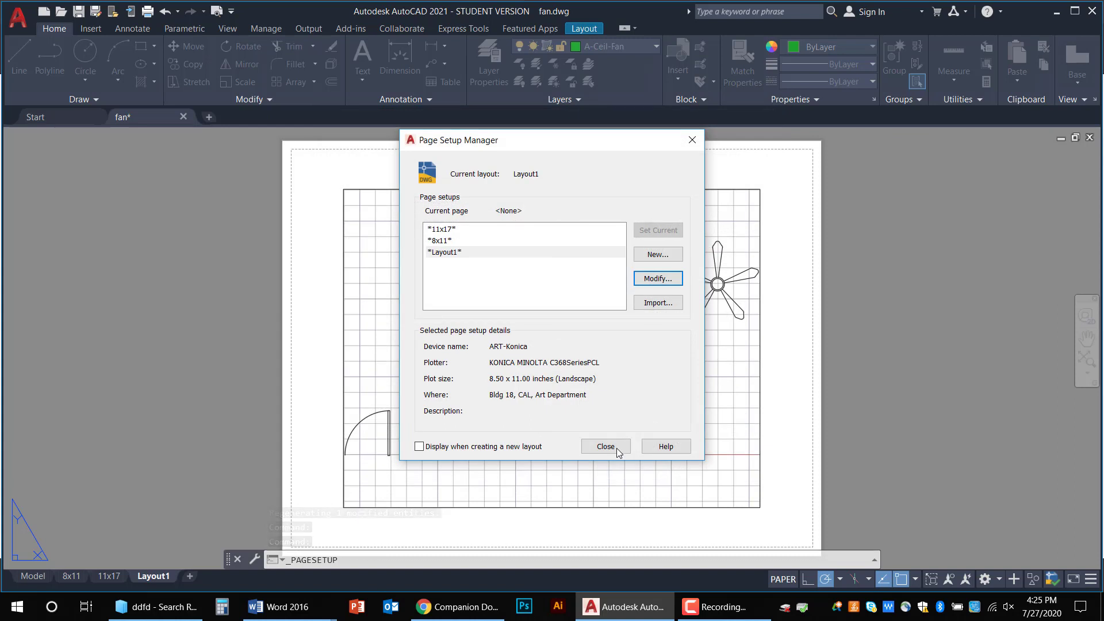
left_click(606, 447)
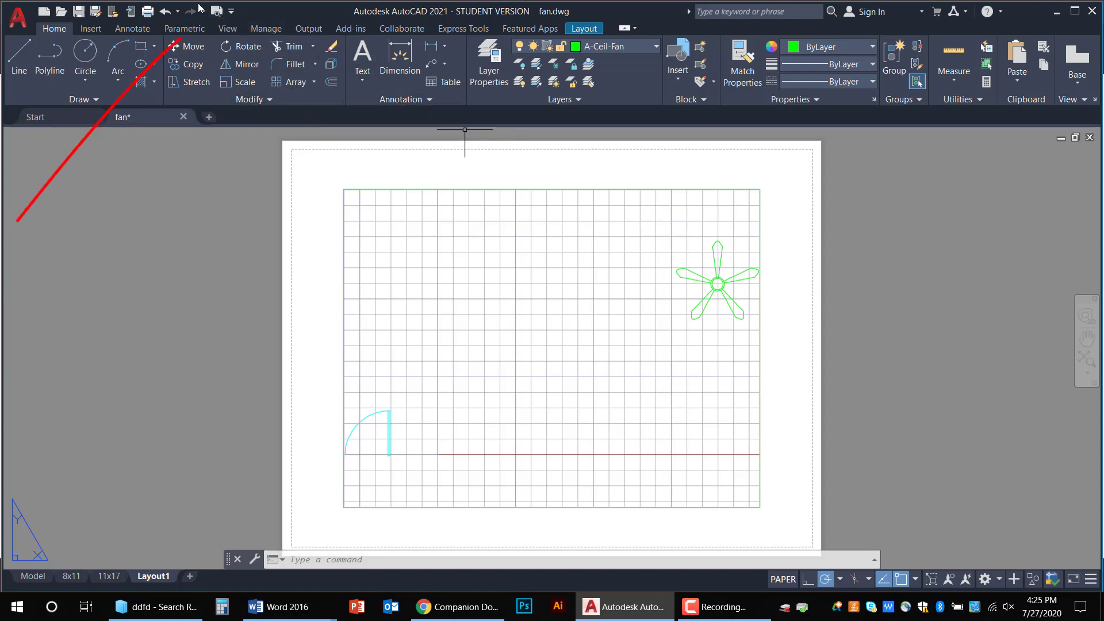
Check that Plot Preview is enabled for quick access, preview the plot of Layout1, and close the preview
left_click(232, 11)
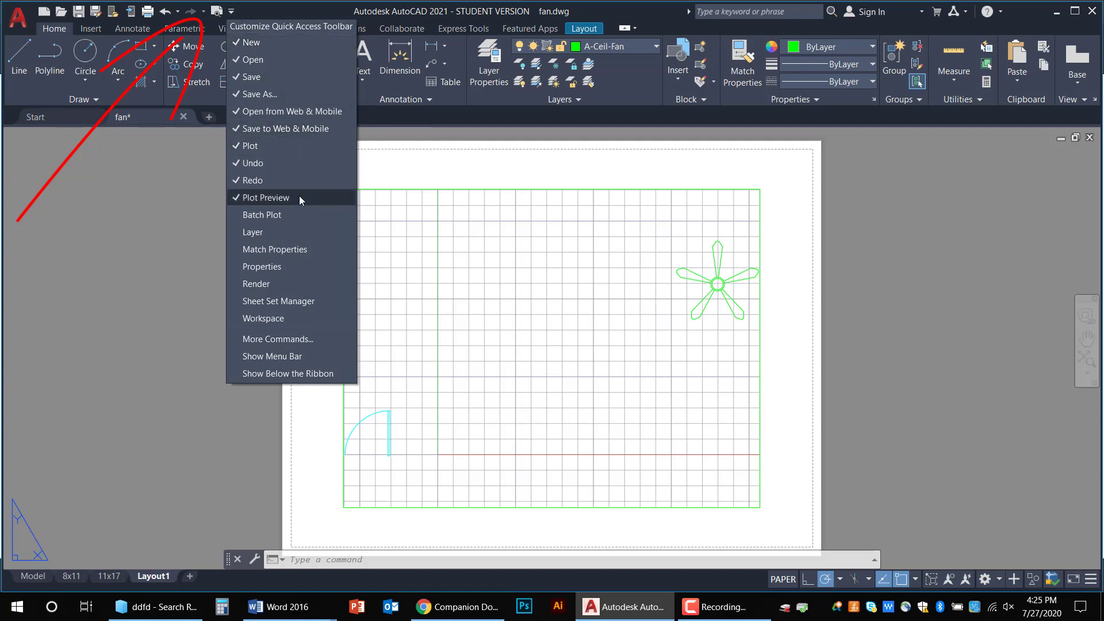
left_click(422, 137)
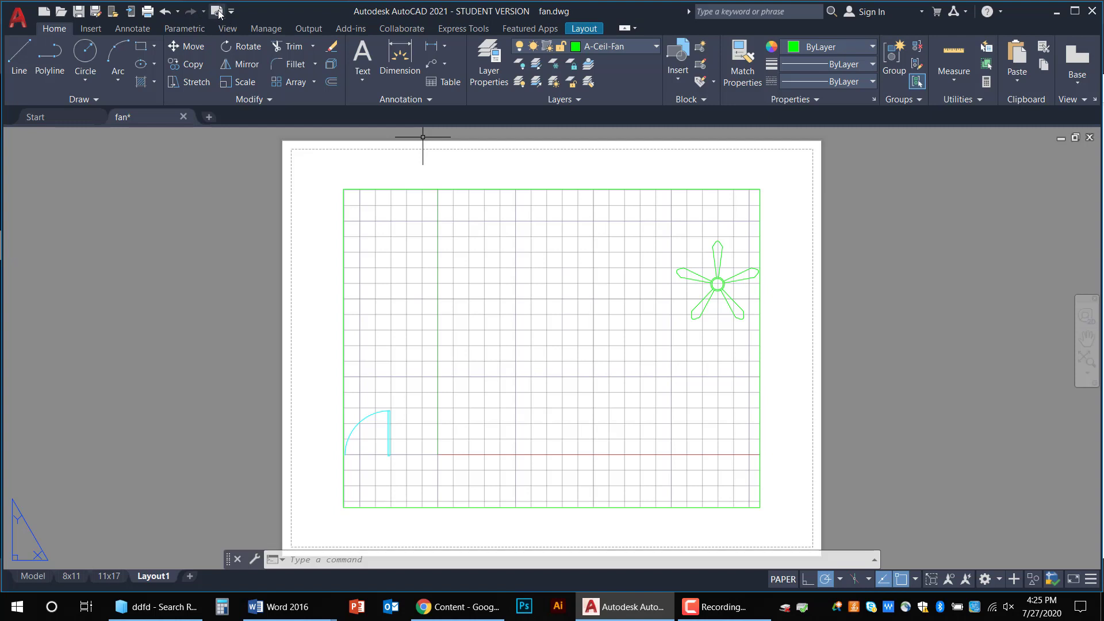
left_click(217, 12)
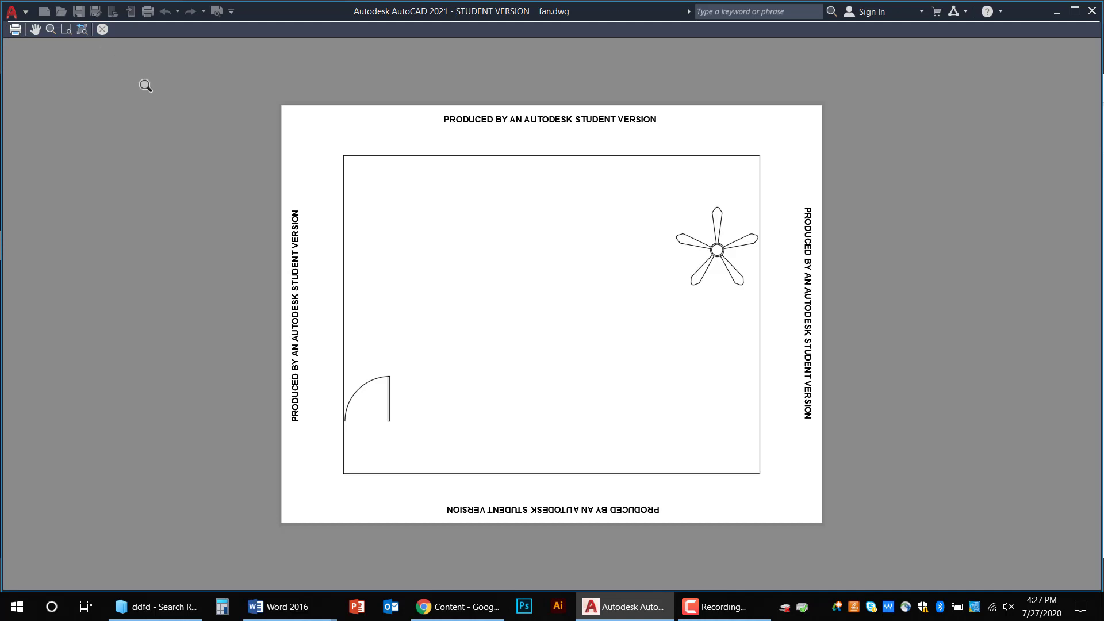
left_click(102, 30)
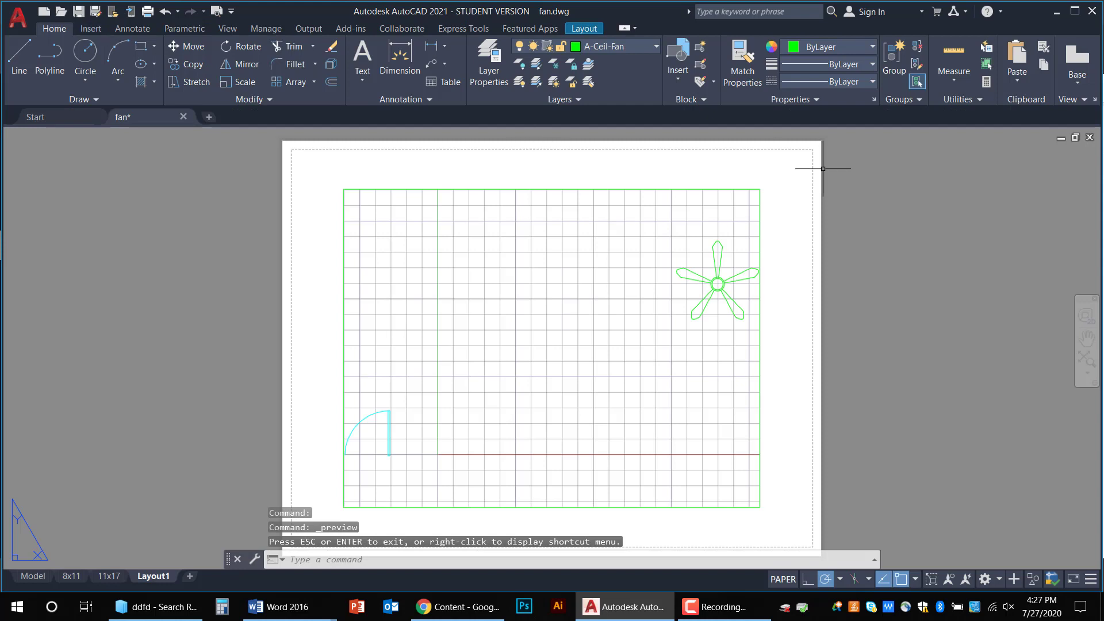
Set Layout1's plotter to DWG To PDF.pc3 with the ANSI full bleed A (8.50 x 11.00 Inches) paper size
left_click(18, 18)
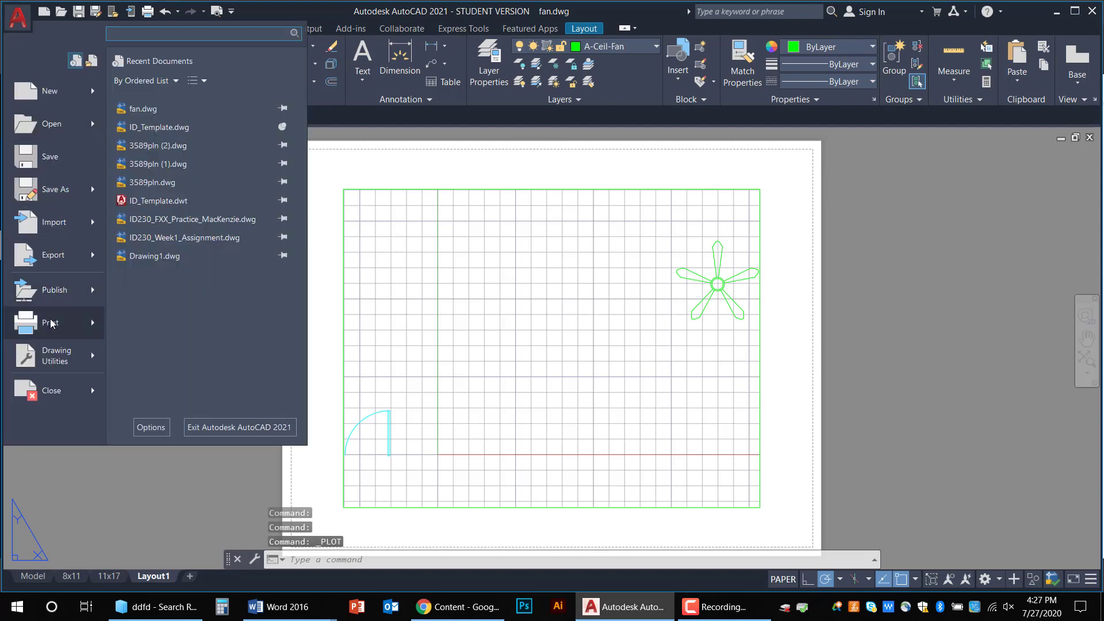
mouse_move(51, 324)
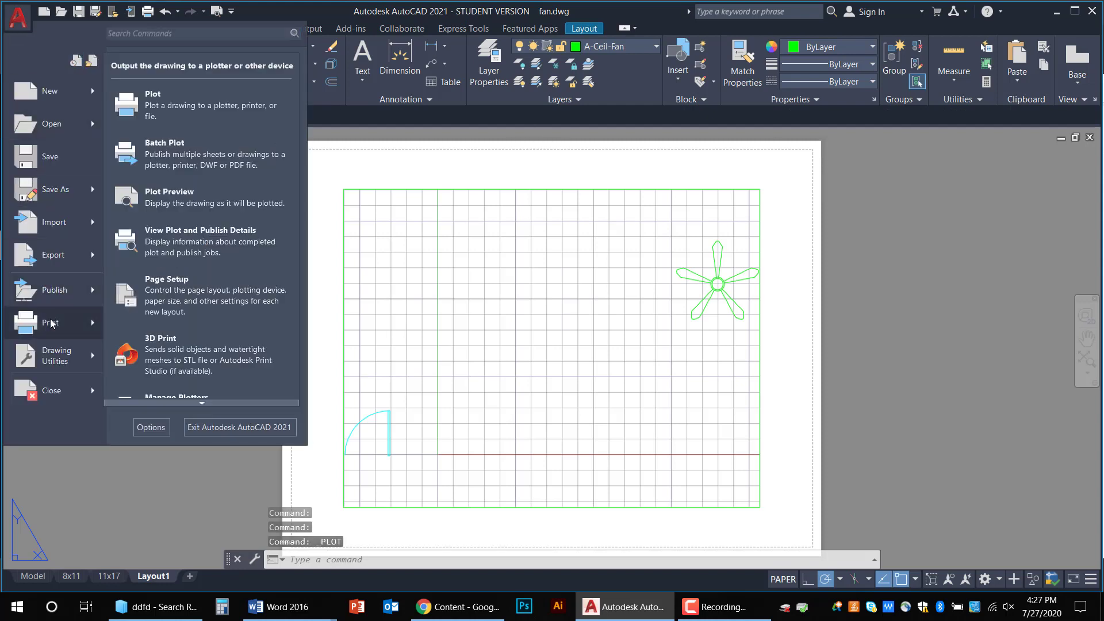
left_click(191, 318)
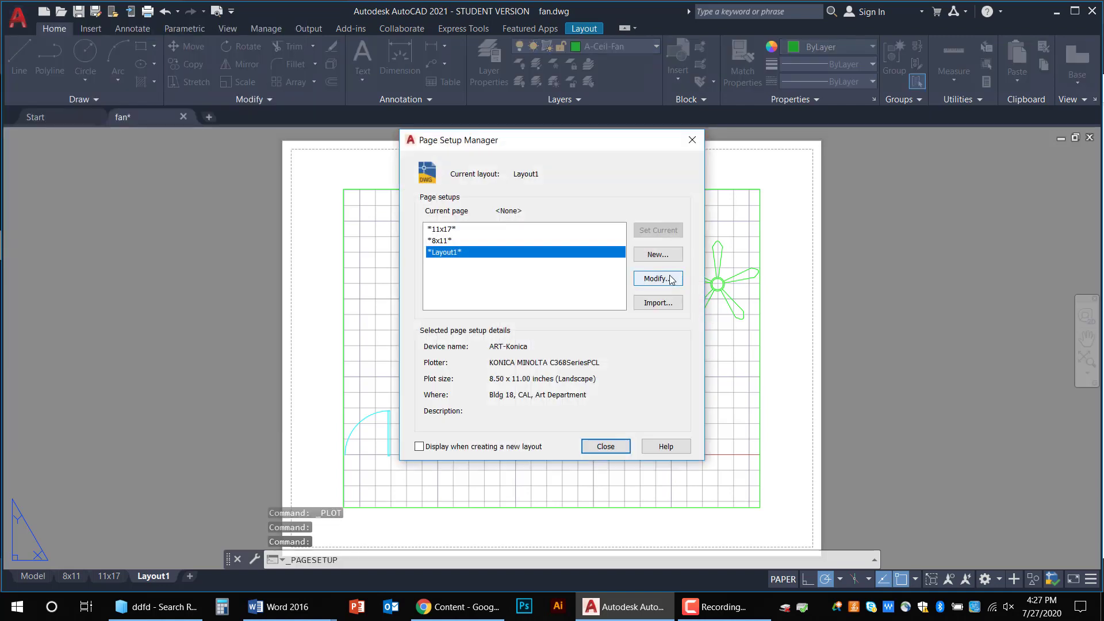
left_click(667, 281)
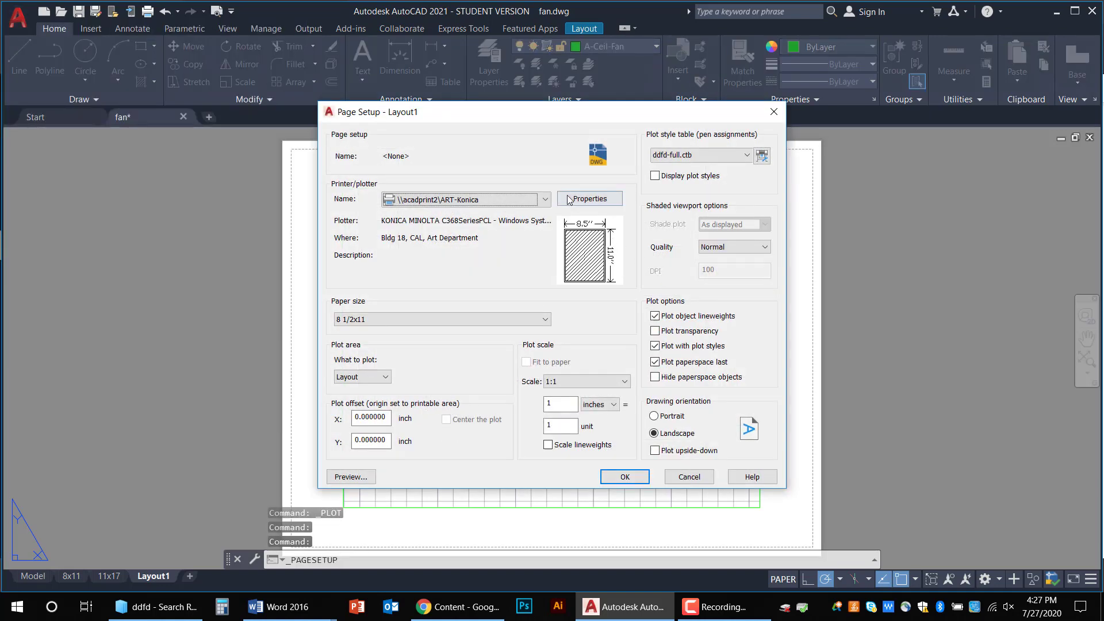
left_click(545, 200)
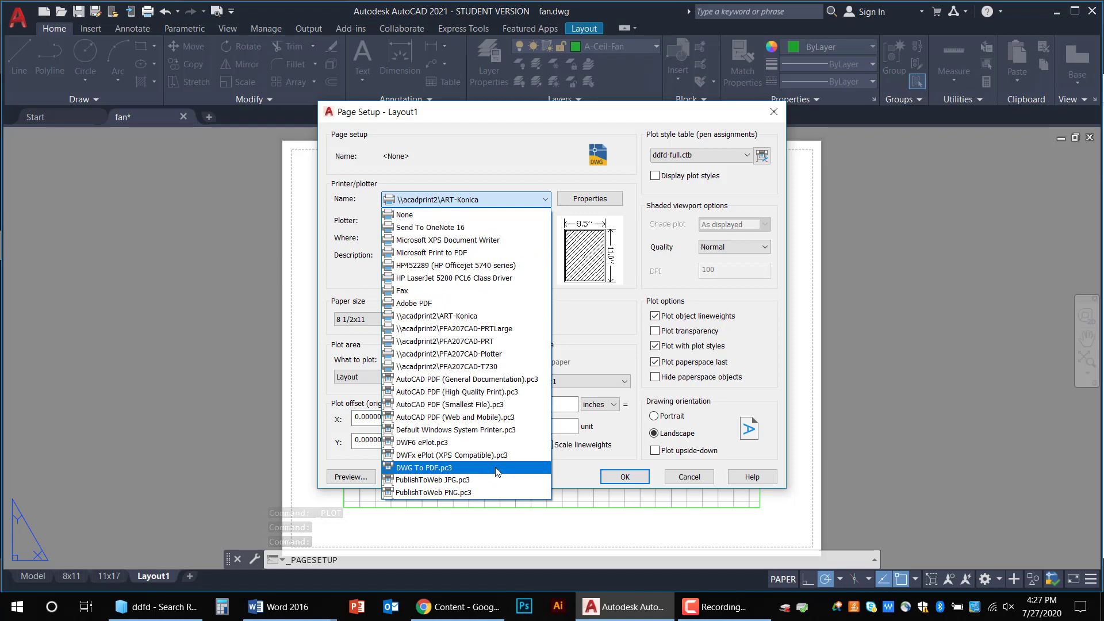
left_click(493, 484)
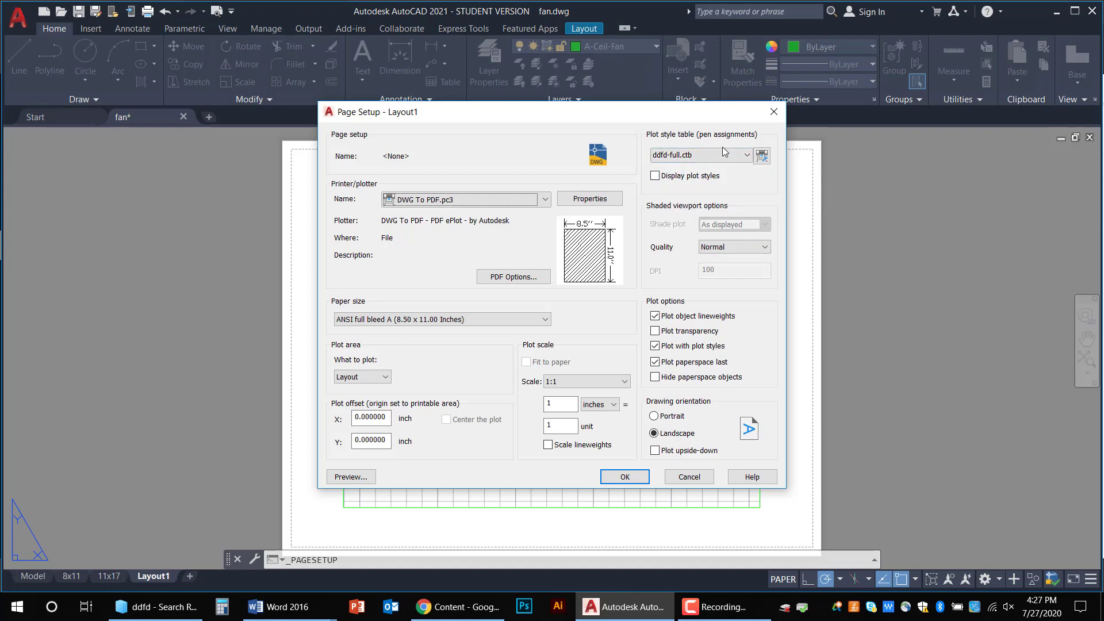
left_click(625, 477)
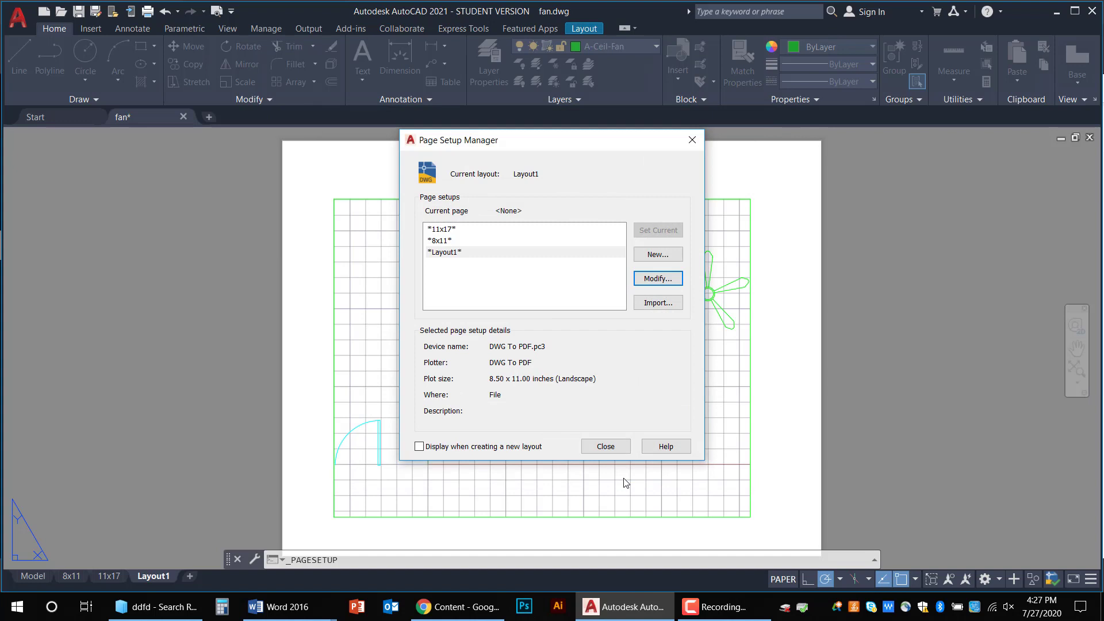
left_click(621, 447)
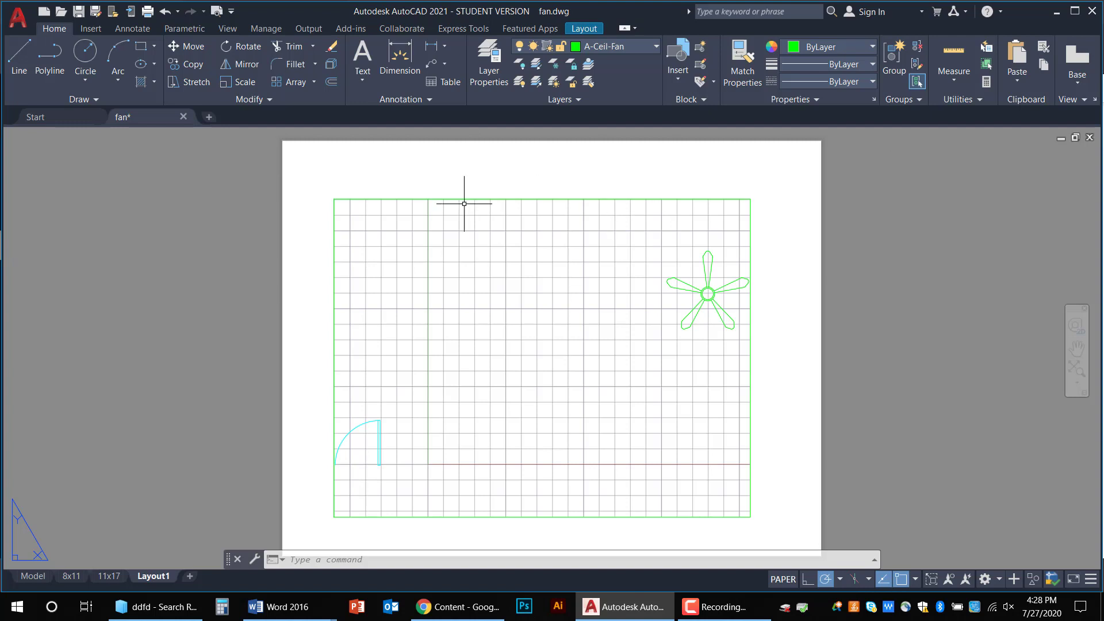
scroll(910, 293, "down", 4)
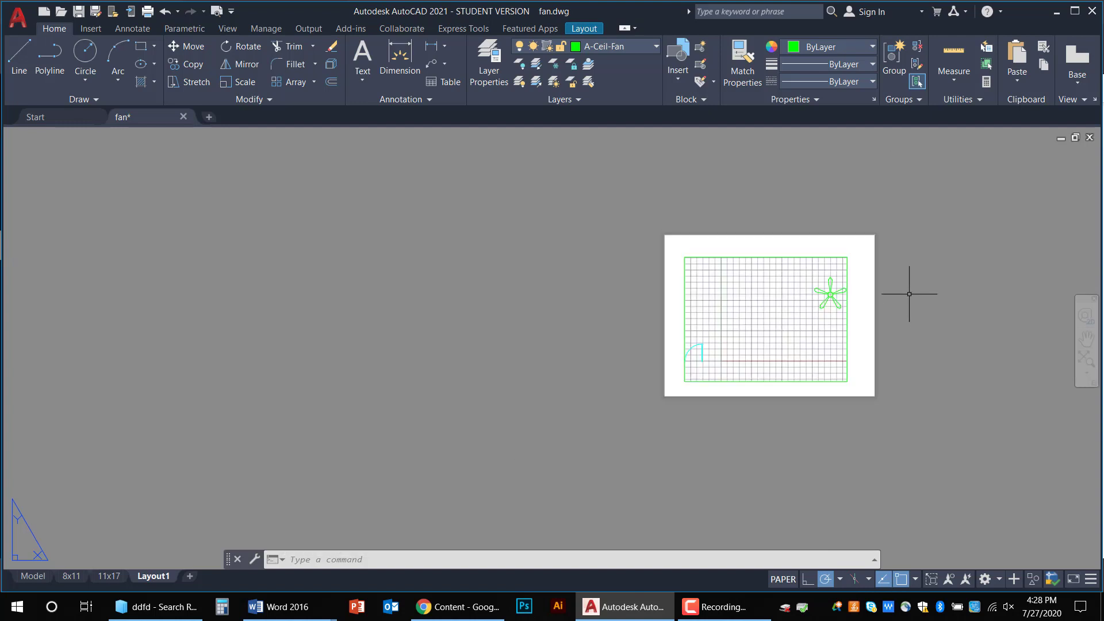
scroll(907, 310, "up", 4)
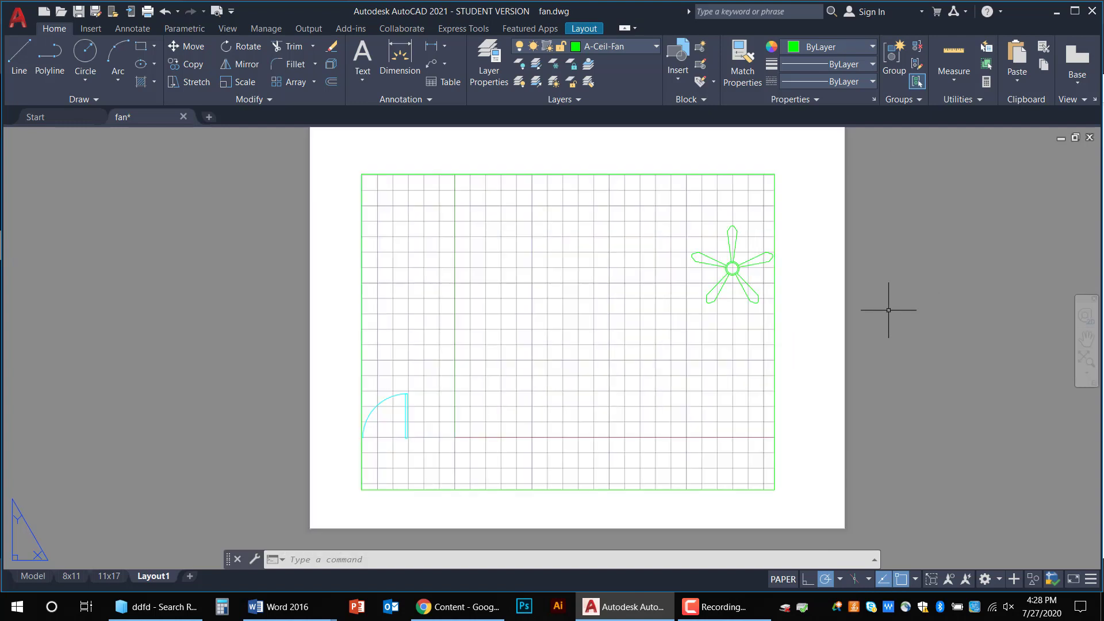
middle_click_drag(888, 308, 768, 339)
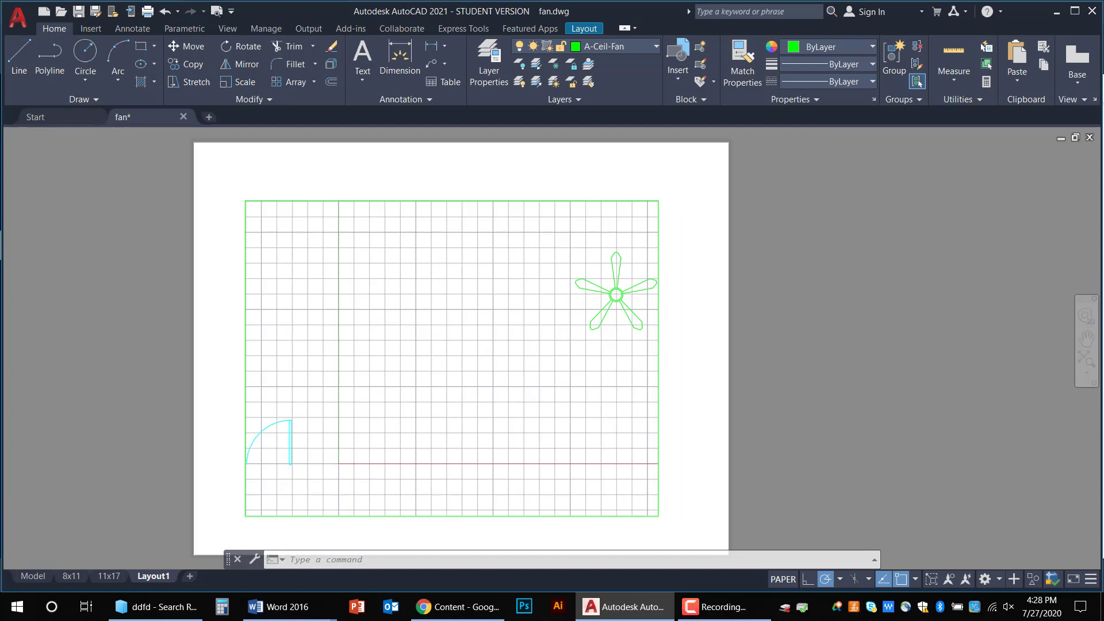